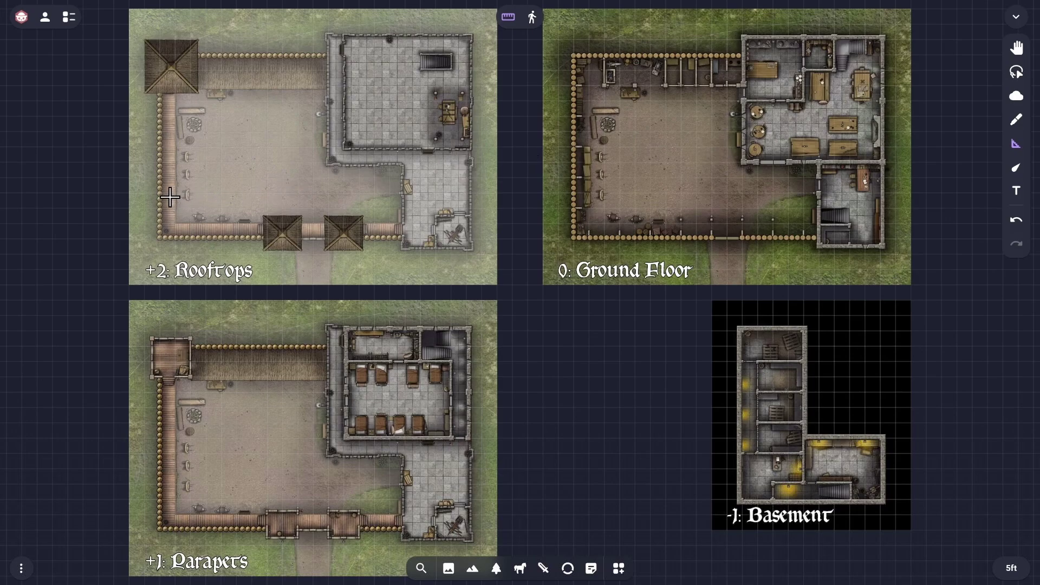
- Measure straight across the Rooftops map and the Ground Floor map, from the palisade to the keep's far wall
left_click_drag(160, 194, 467, 193)
left_click_drag(568, 191, 878, 191)
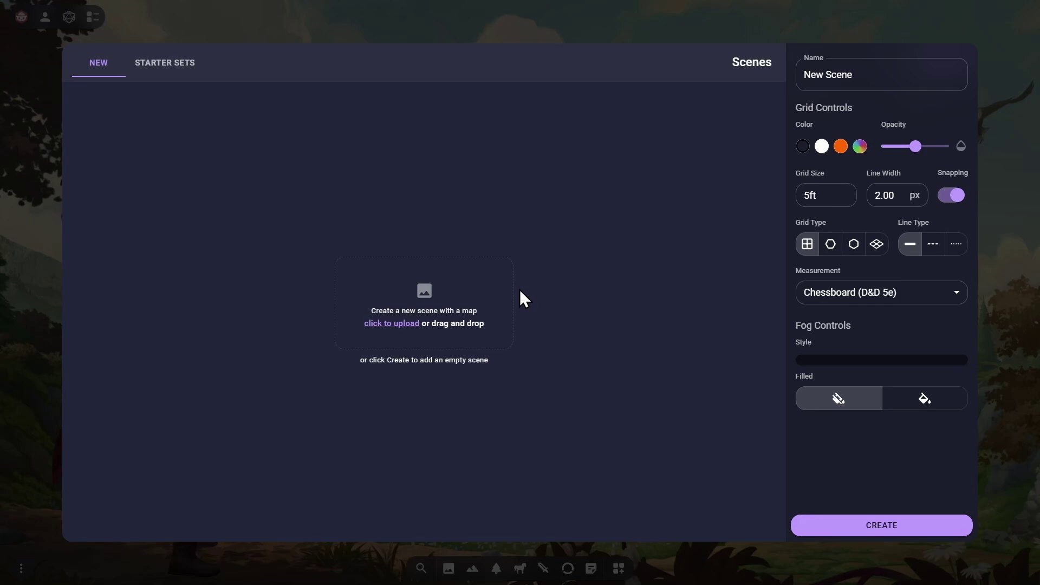
- Load cos202.jpeg as the map of the new scene and switch its alignment to Transform mode
key("alt+Tab")
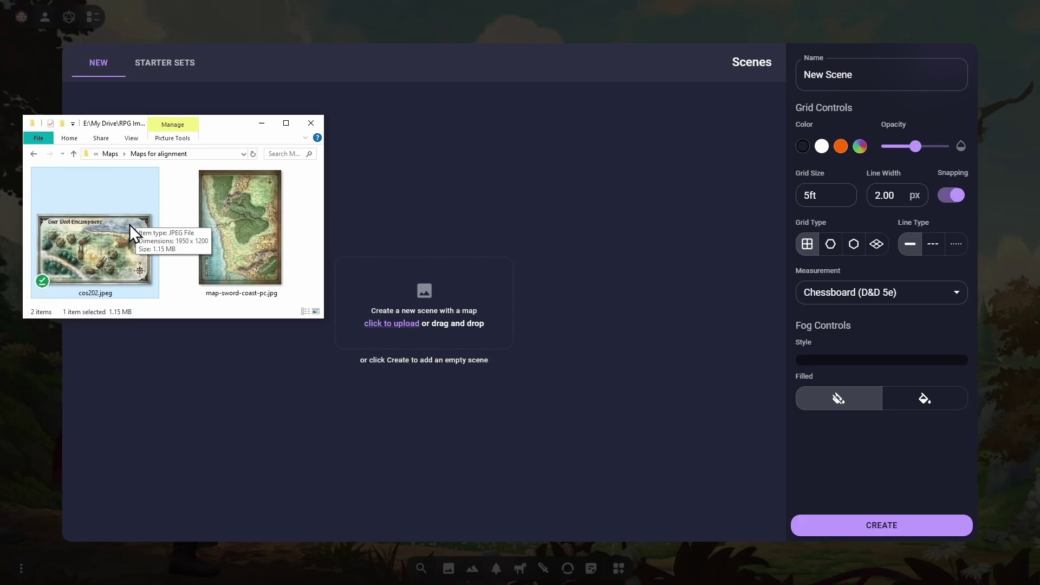
left_click_drag(129, 225, 421, 217)
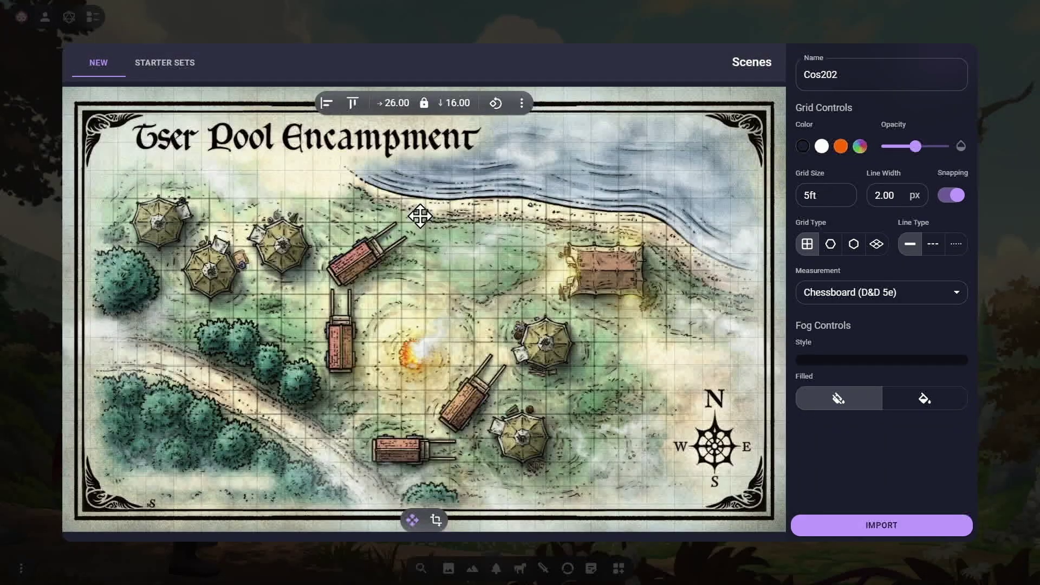
scroll(423, 283, "up", 4)
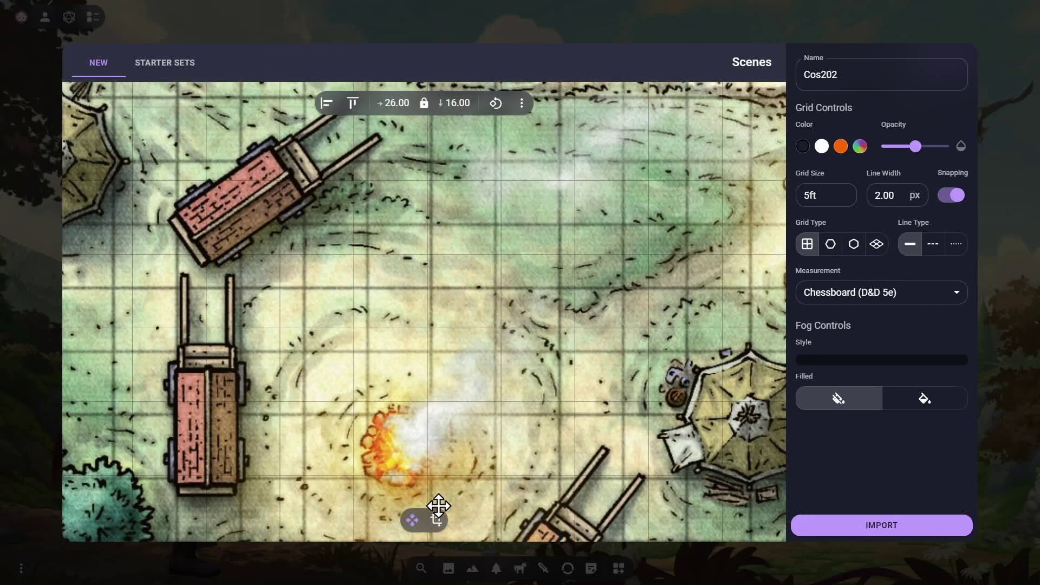
left_click(436, 523)
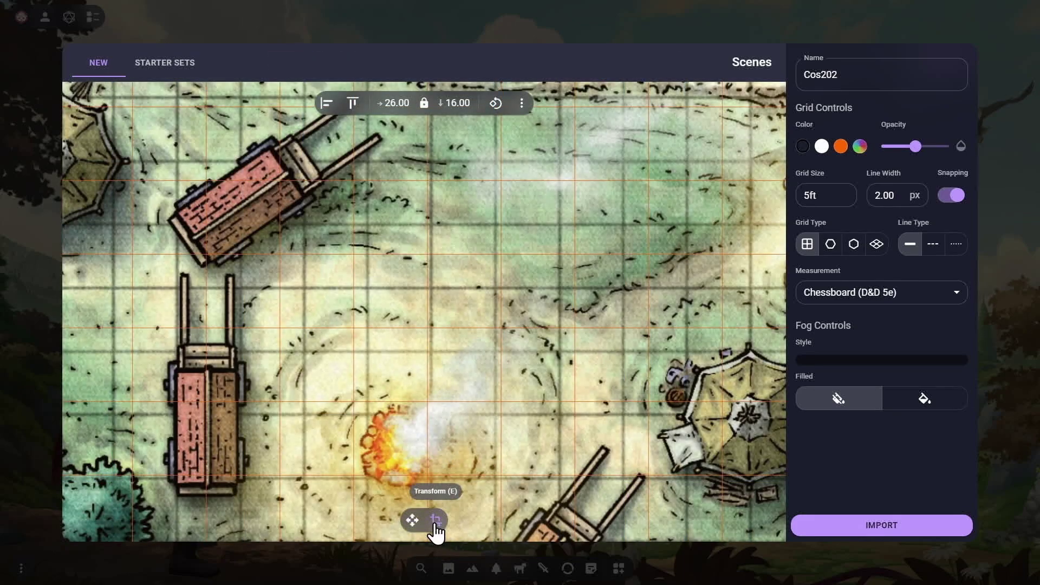
scroll(477, 355, "down", 5)
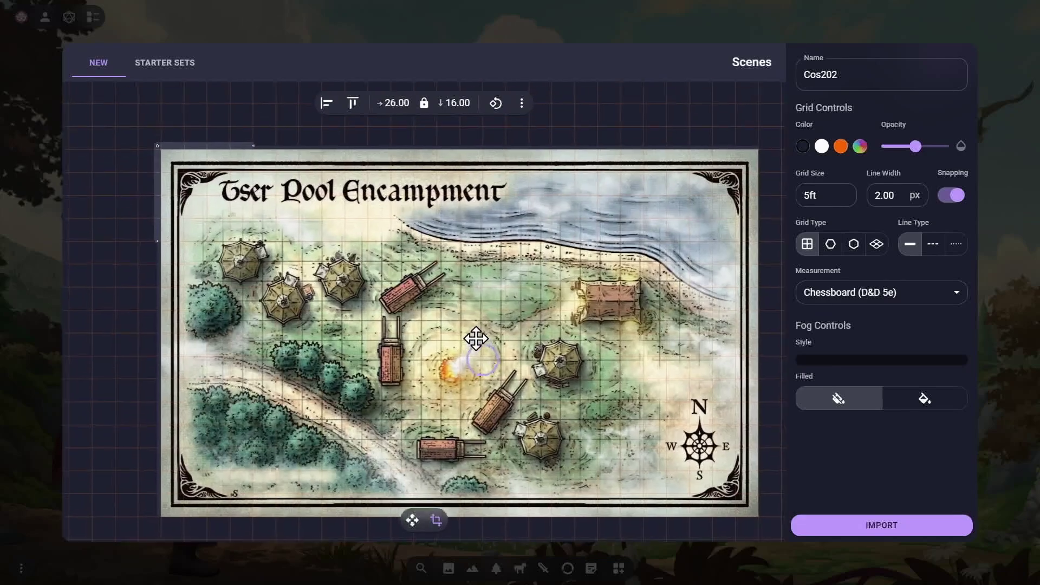
left_click_drag(476, 339, 457, 318)
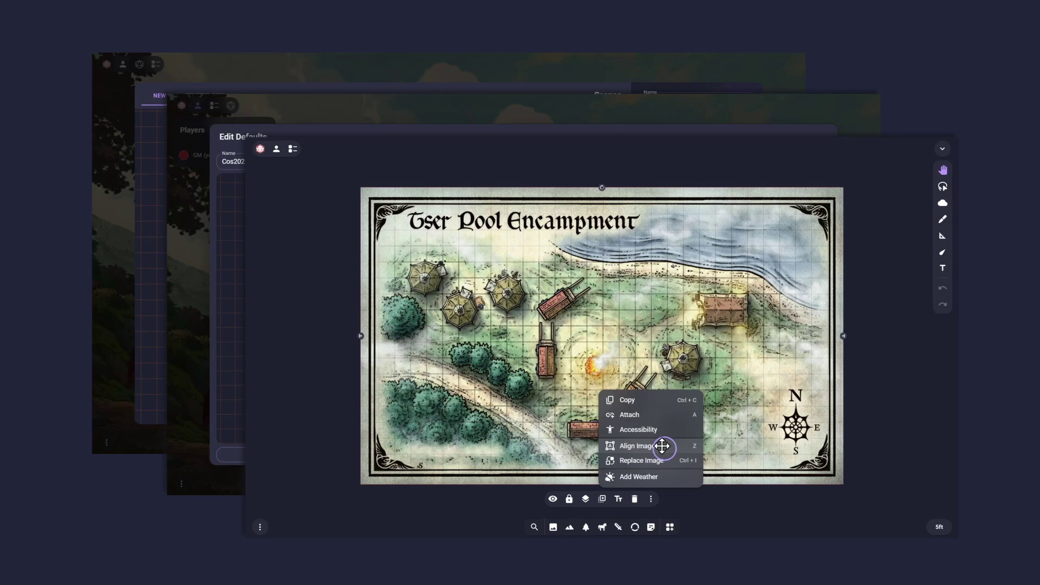
- Bring up the encampment map's image alignment and align a drawn grid intersection near the upper-left tent with the ruler origin
left_click(661, 447)
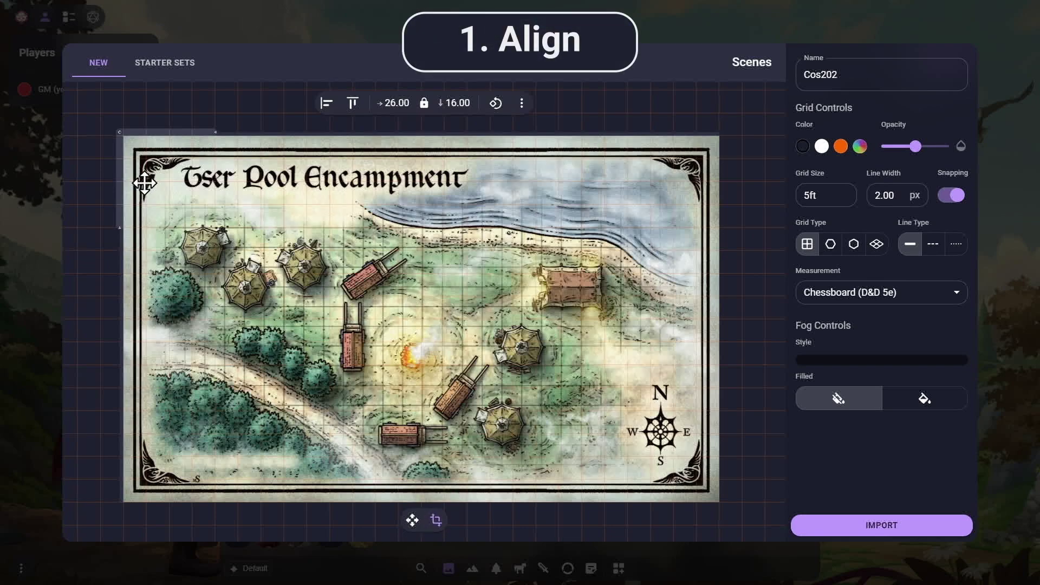
scroll(151, 171, "up", 5)
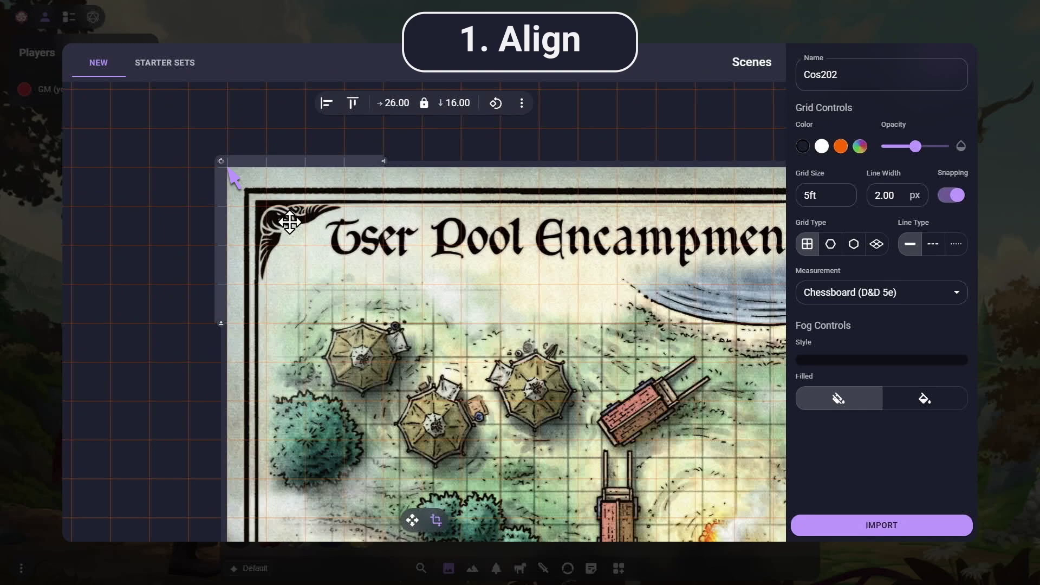
left_click_drag(291, 161, 219, 159)
left_click_drag(220, 228, 224, 115)
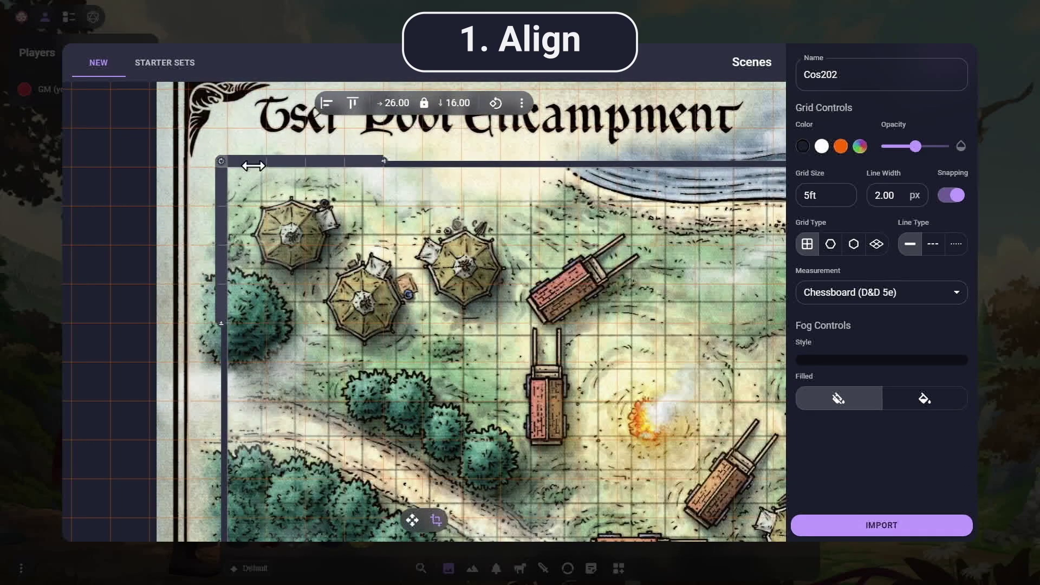
scroll(244, 179, "up", 5)
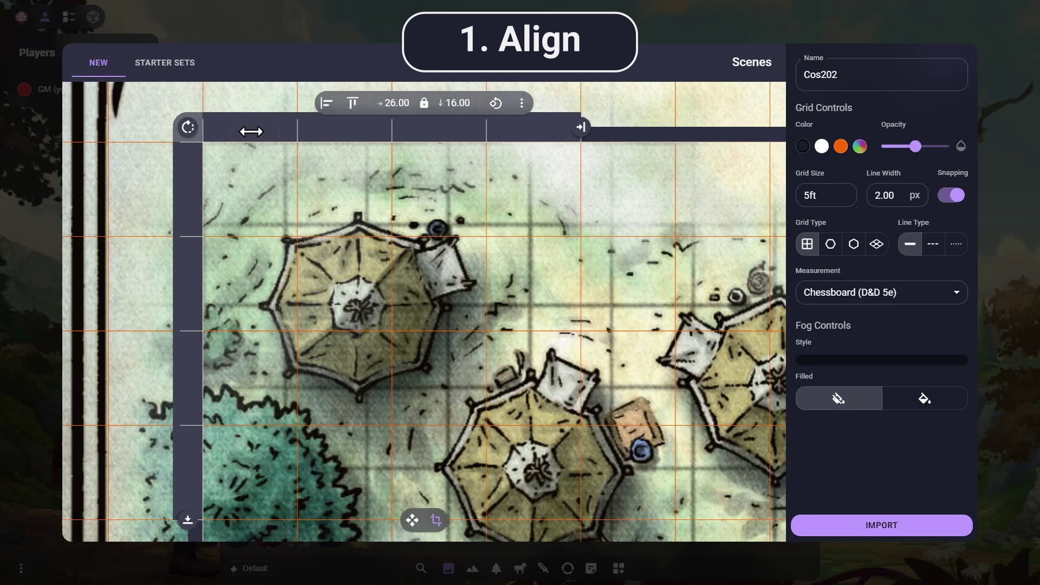
left_click_drag(251, 130, 250, 131)
left_click_drag(198, 167, 200, 173)
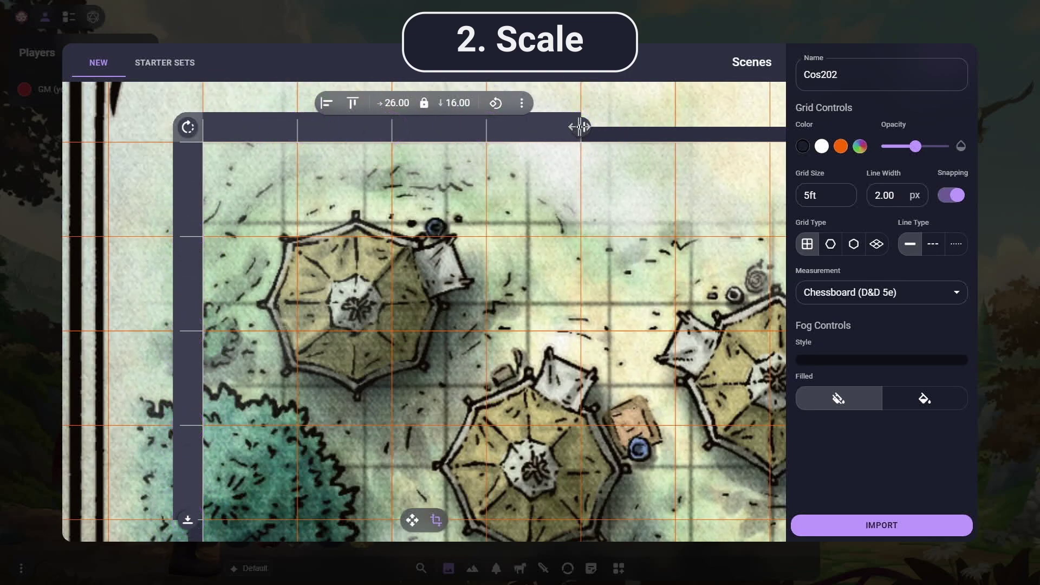
- Scale the encampment map until its squares match the grid, fine-tuning at the far side to 30.11 by 18.53
left_click_drag(580, 126, 990, 181)
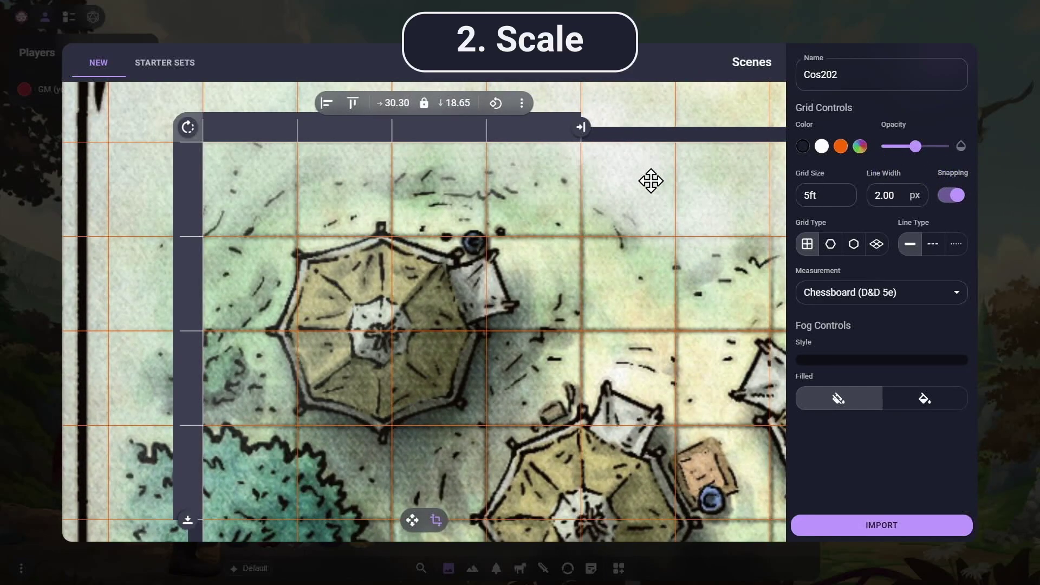
left_click_drag(638, 306, 553, 305)
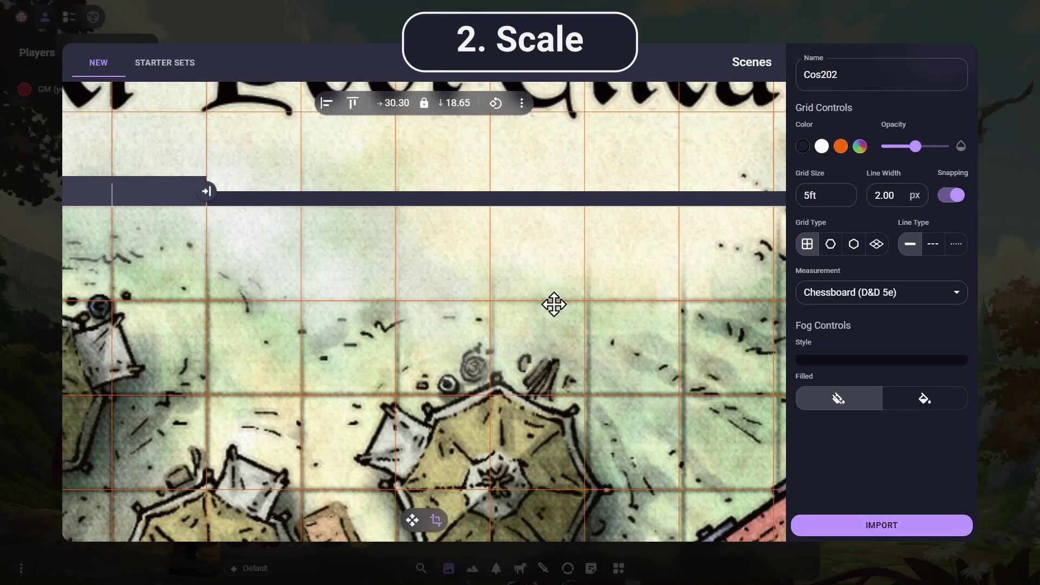
left_click_drag(554, 305, 265, 343)
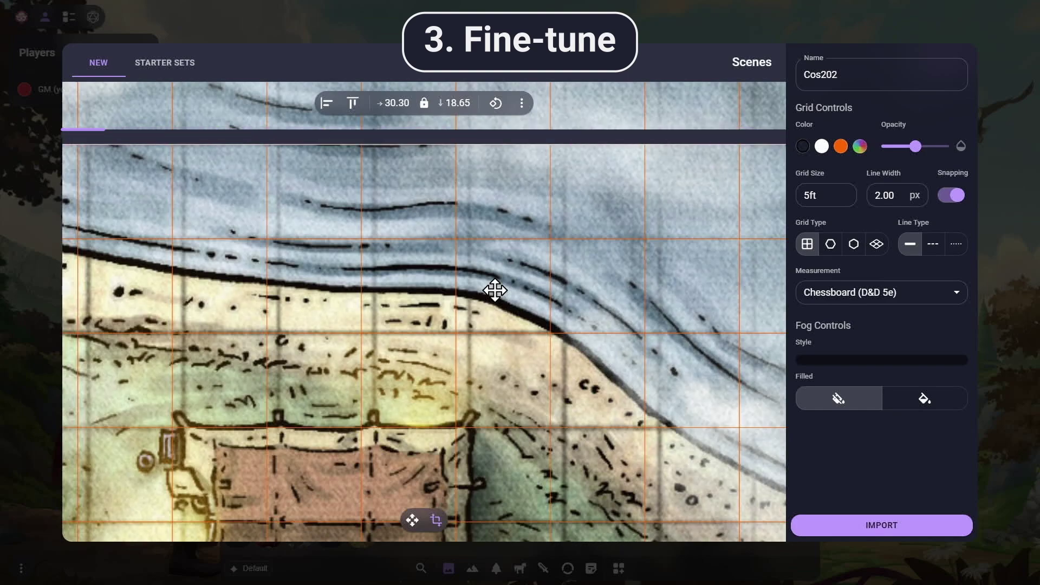
left_click_drag(701, 137, 165, 142)
left_click_drag(672, 139, 355, 138)
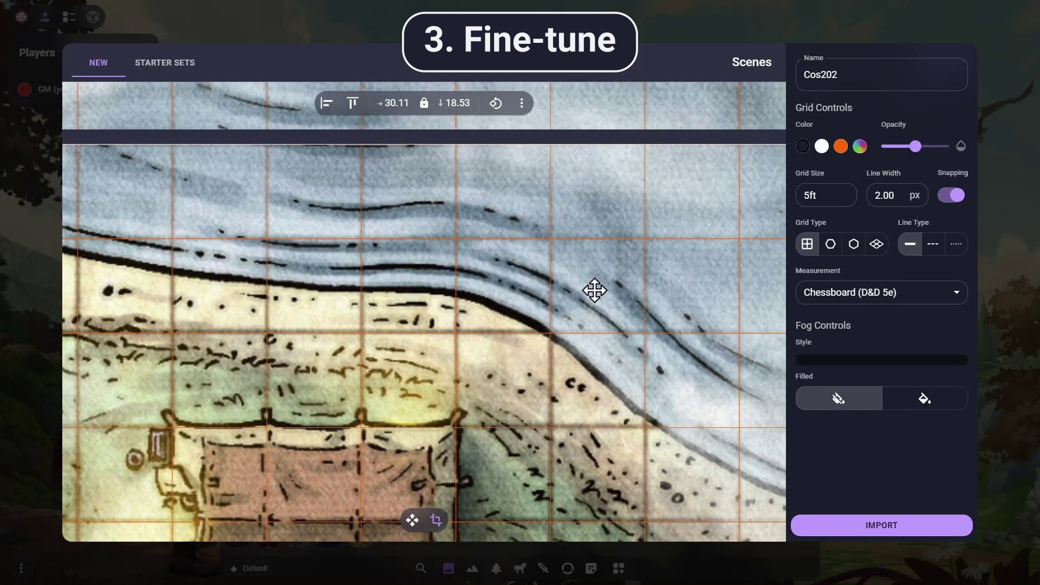
- Examine the grid alignment along the encampment map's lower edge, its left side and across the whole map
left_click_drag(642, 345, 548, 297)
scroll(566, 112, "down", 8)
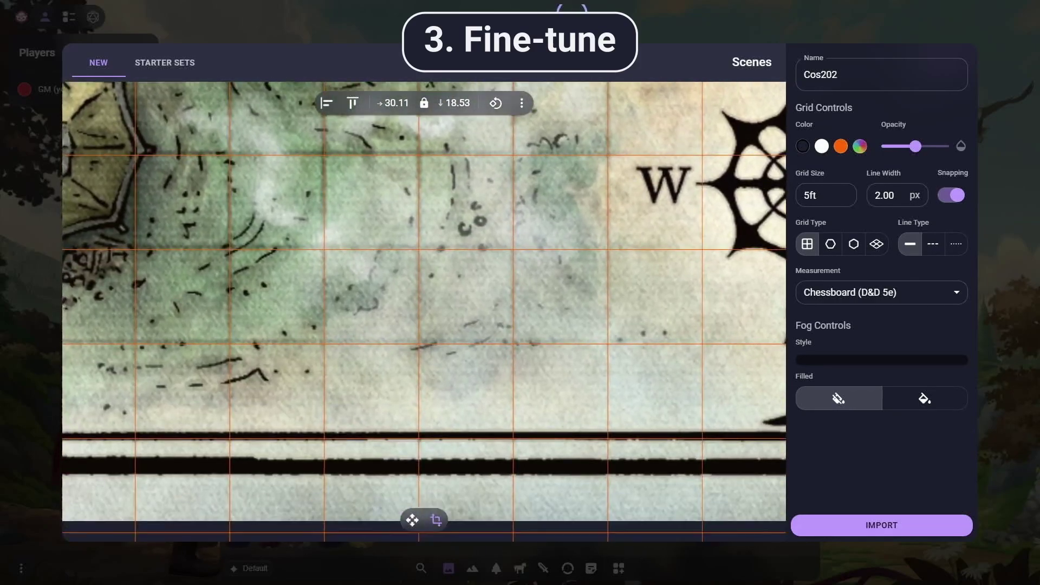
scroll(273, 221, "up", 5)
scroll(272, 221, "left", 8)
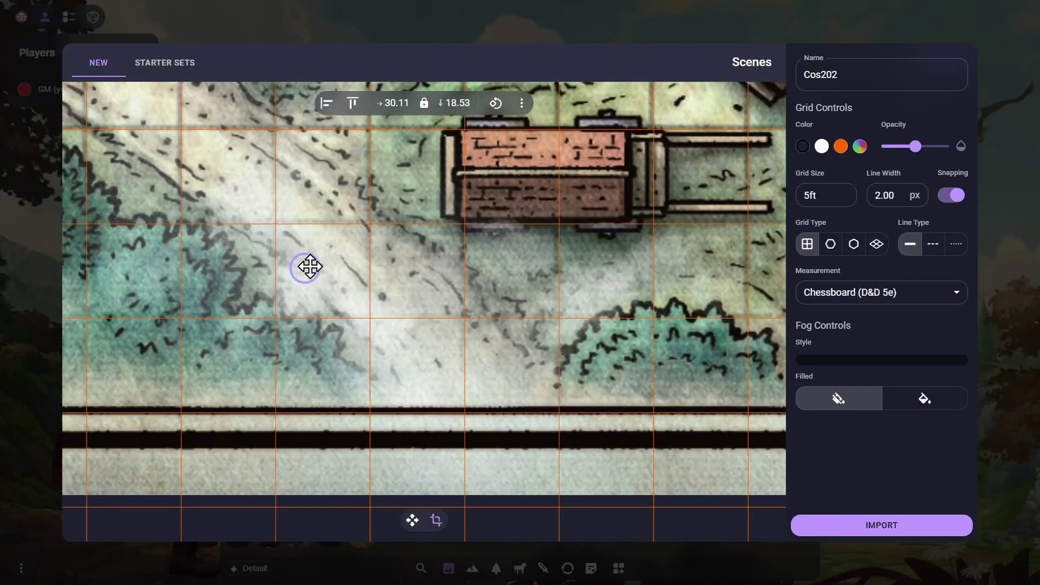
scroll(557, 313, "up", 10)
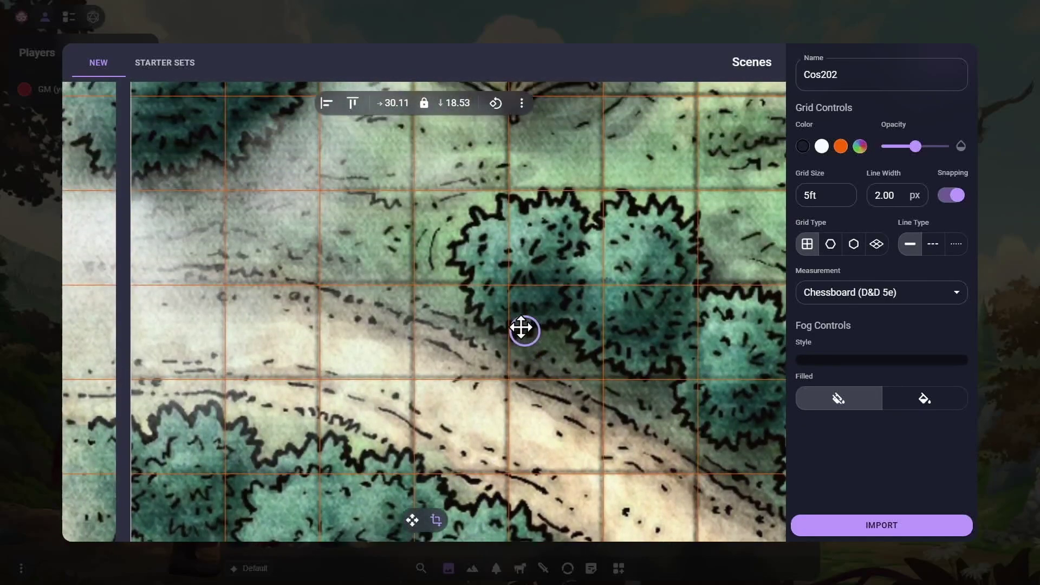
scroll(552, 334, "right", 3)
scroll(506, 375, "down", 10)
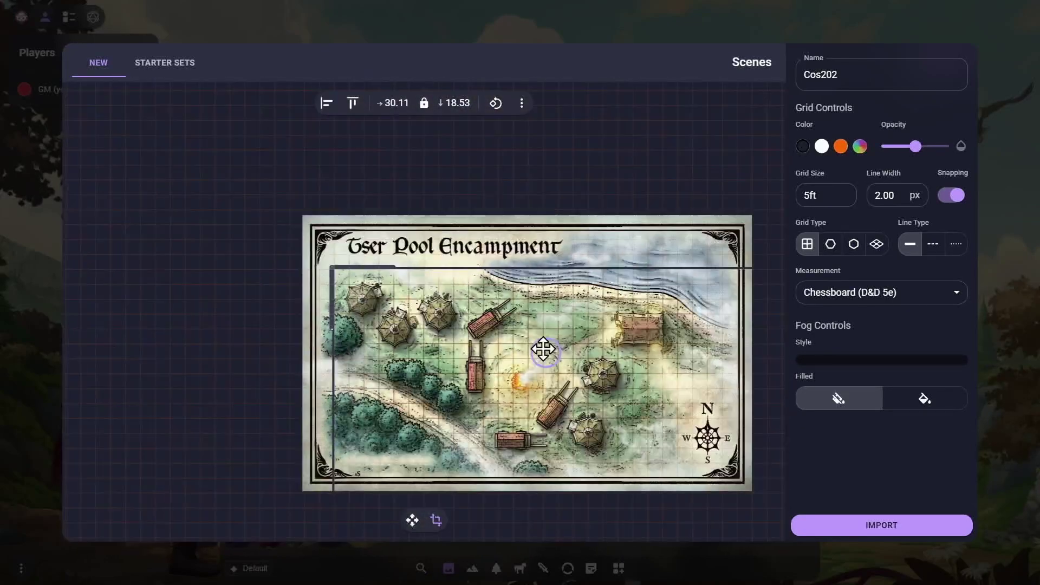
left_click_drag(544, 351, 467, 311)
scroll(468, 304, "up", 2)
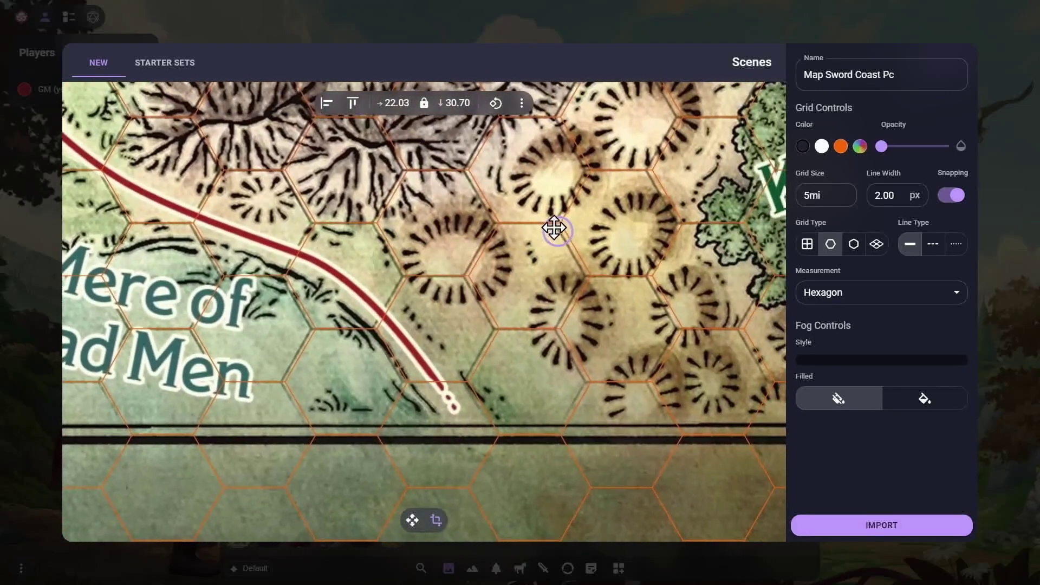
- Examine how the hex grid lines up along the Sword Coast map's lower edge as far as its corner
left_click_drag(554, 228, 274, 249)
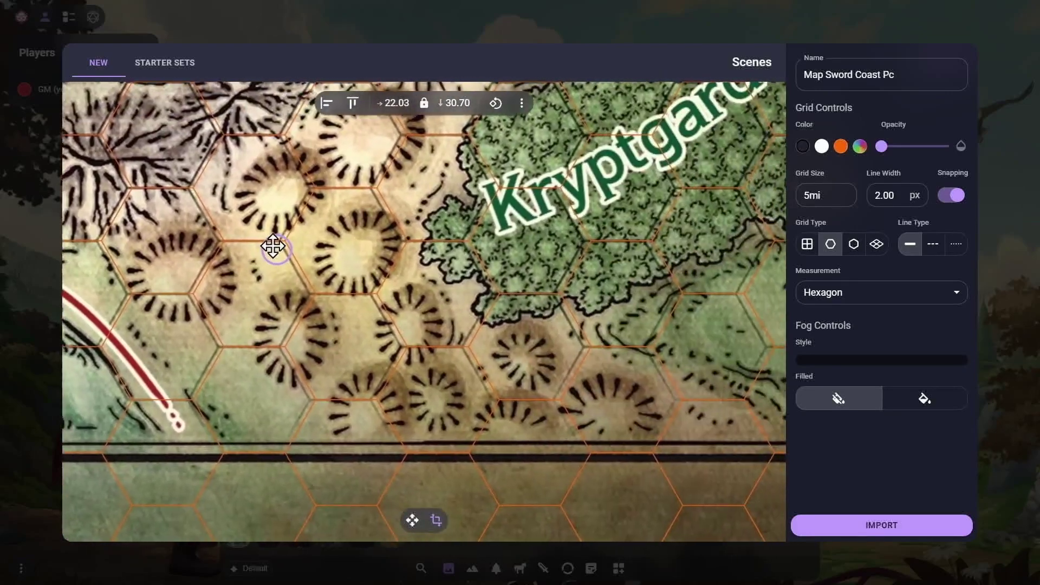
left_click_drag(562, 251, 275, 252)
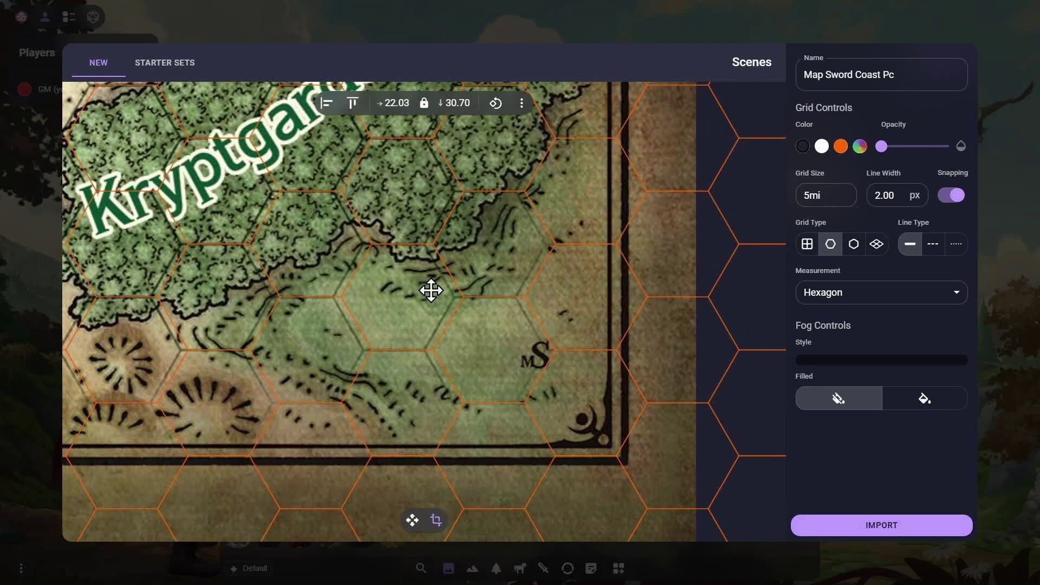
scroll(431, 291, "down", 5)
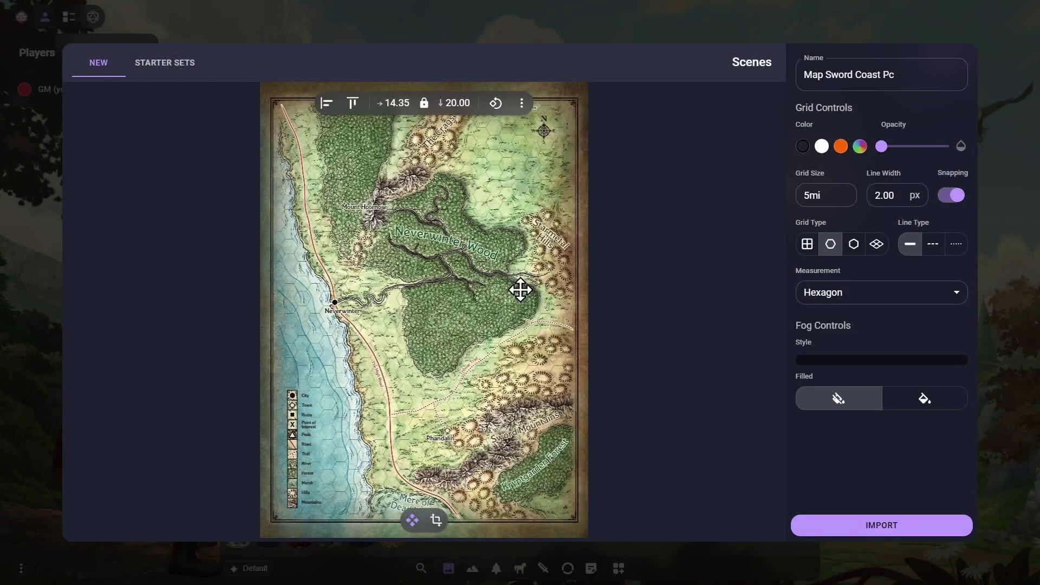
- Switch the Sword Coast map to Transform mode and align a drawn hex corner near its upper-left corner with the ruler origin
scroll(415, 438, "up", 5)
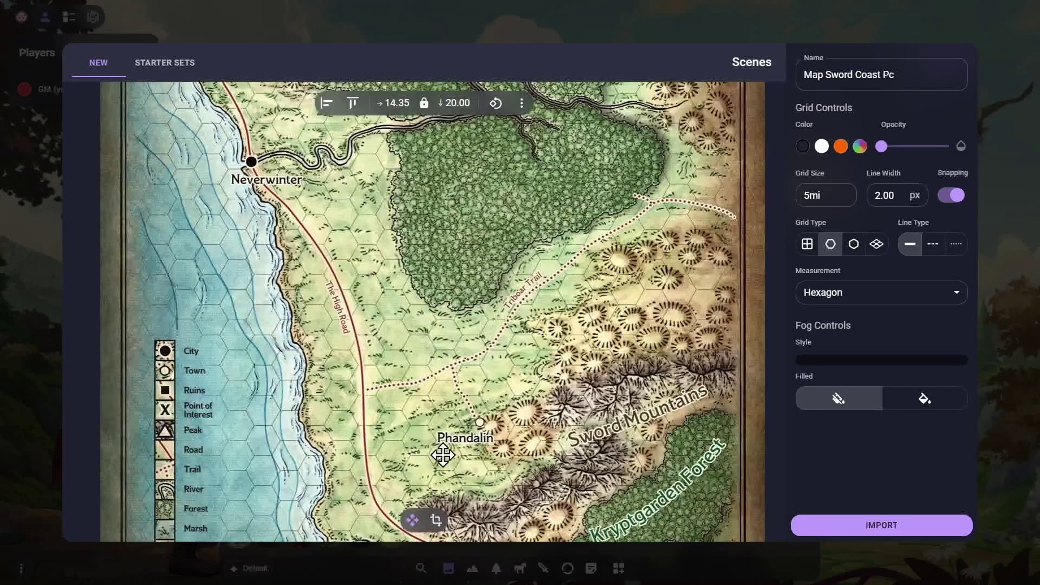
left_click_drag(443, 455, 450, 355)
left_click_drag(440, 87, 441, 441)
mouse_move(455, 226)
left_mouse_down()
mouse_move(455, 399)
mouse_move(454, 356)
left_mouse_up()
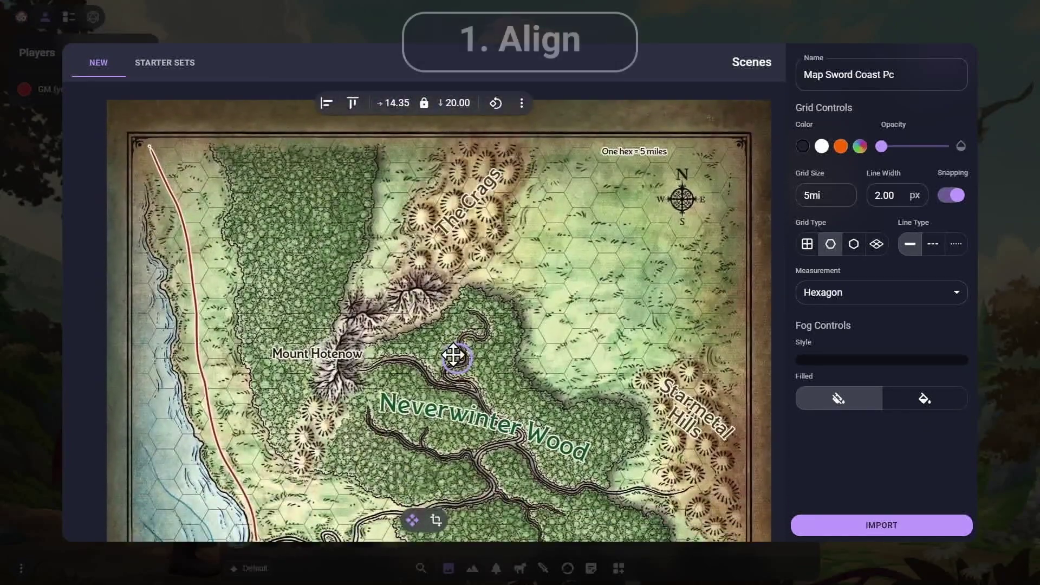
left_click(435, 523)
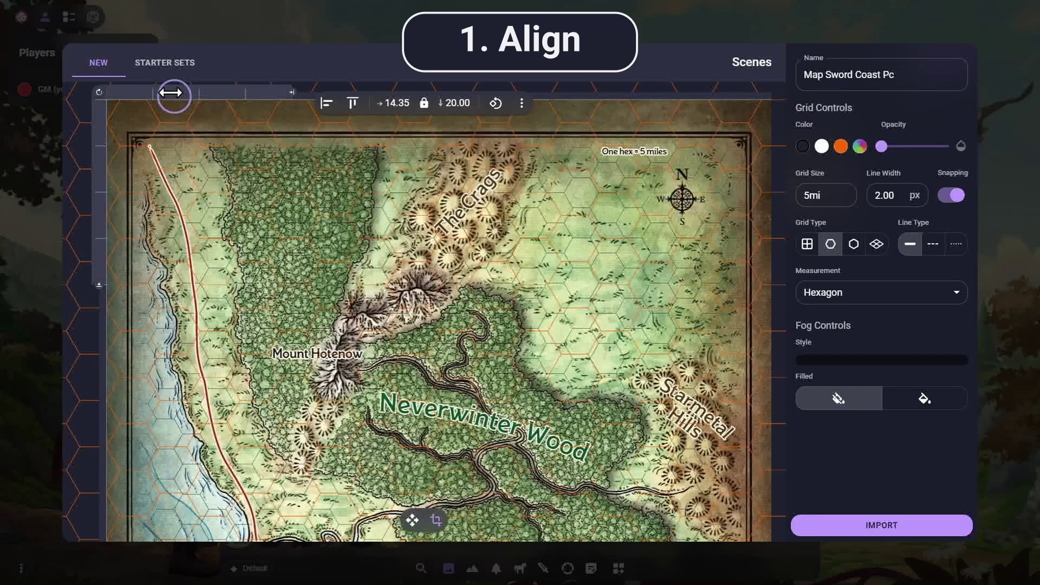
left_click_drag(170, 96, 103, 93)
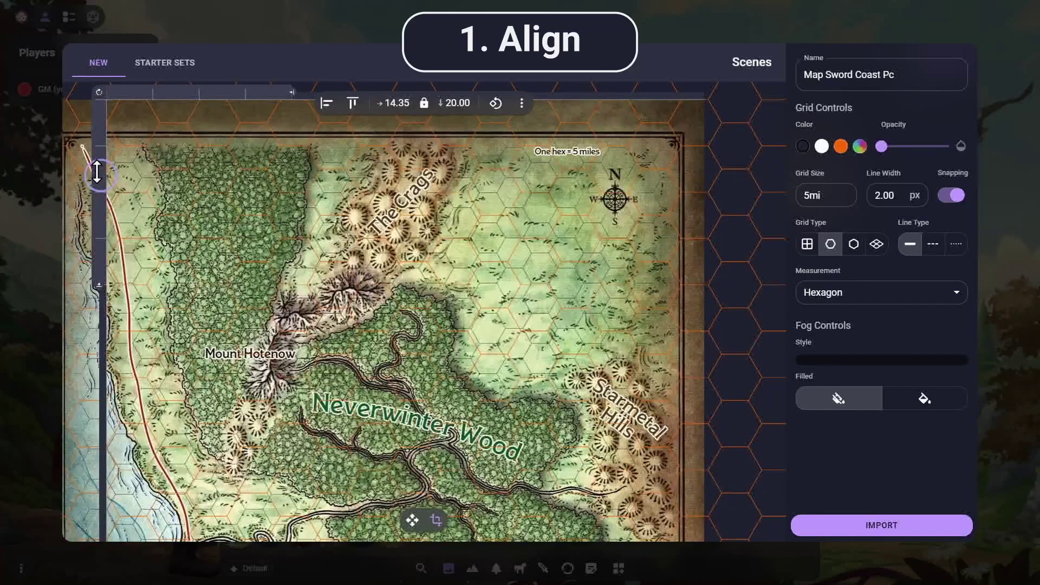
left_click_drag(100, 168, 97, 106)
scroll(125, 132, "up", 6)
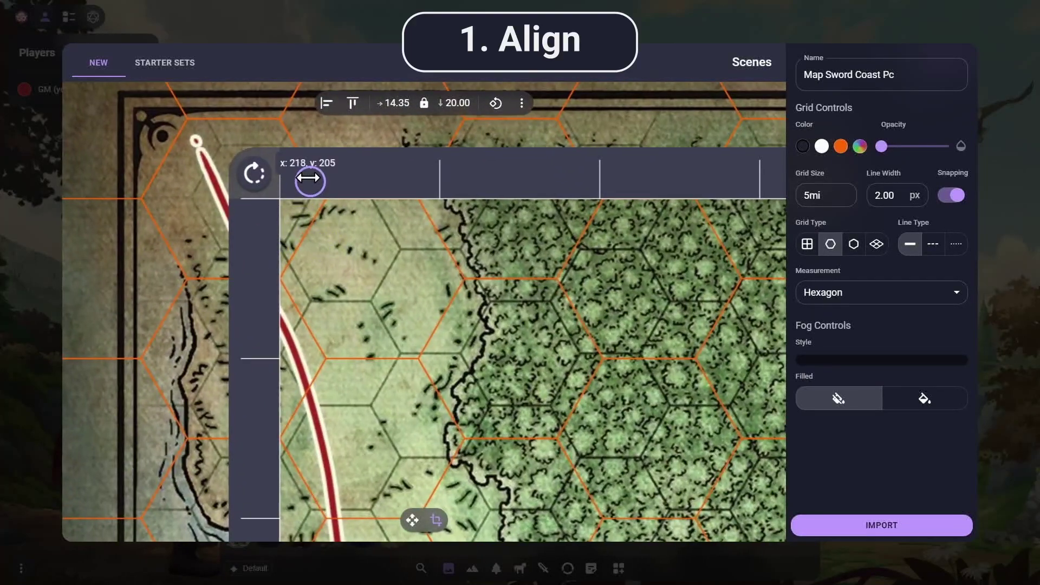
left_click_drag(309, 178, 307, 178)
left_click_drag(249, 272, 250, 274)
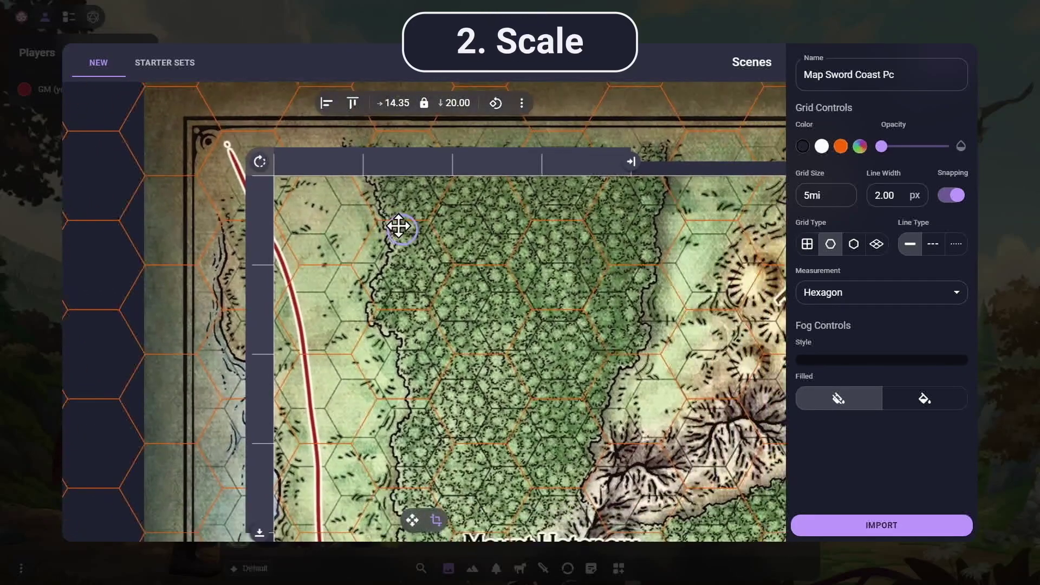
- Scale the Sword Coast map until its hexes match the grid, fine-tuning near the map legend to 22.03 by 30.70
left_click_drag(623, 163, 802, 162)
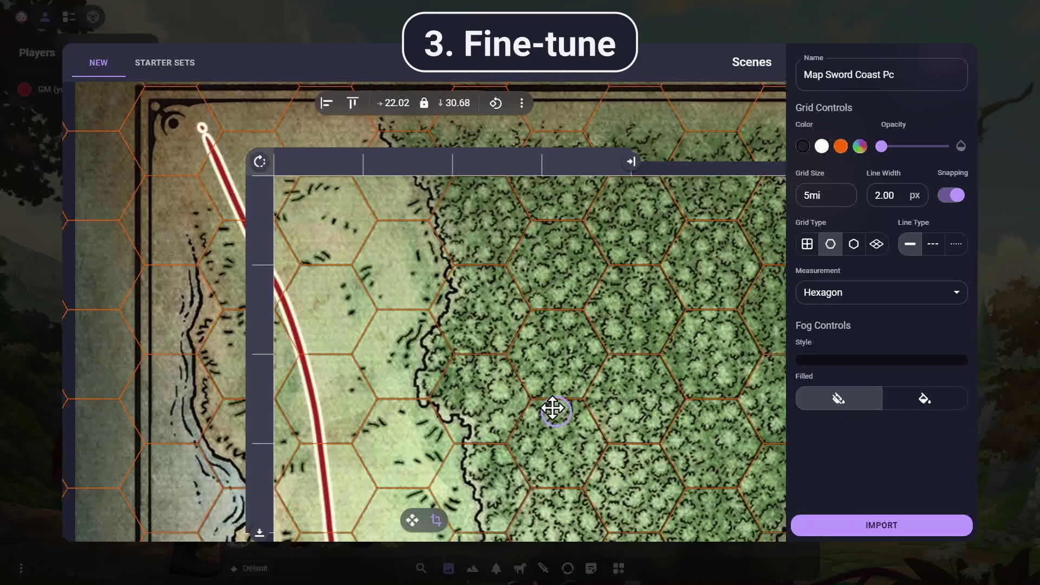
scroll(476, 353, "down", 5)
left_click_drag(453, 392, 493, 309)
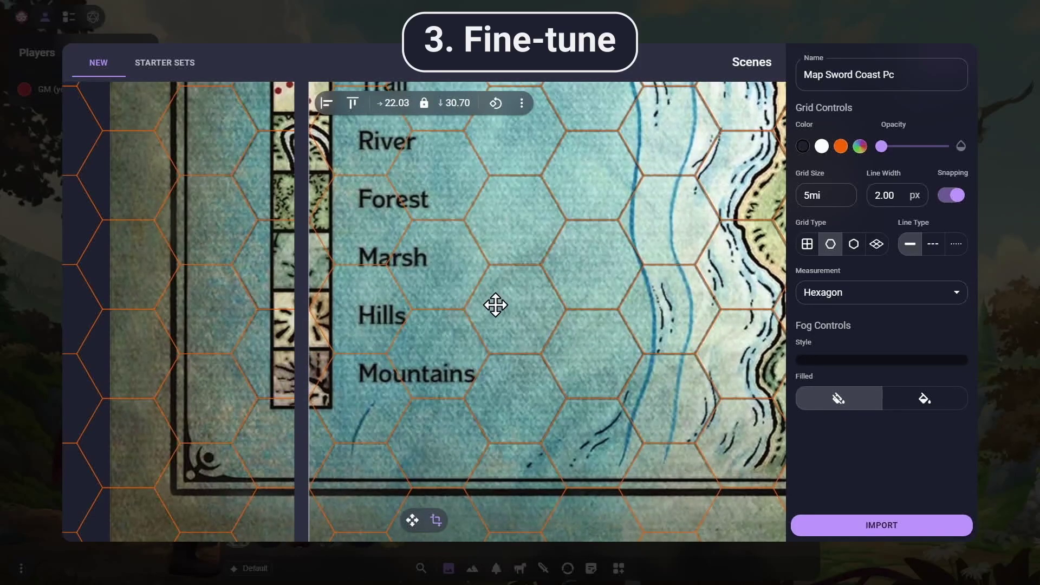
- Examine the hex grid alignment across the Sword Coast map, from the legend up to the compass rose
scroll(495, 305, "down", 5)
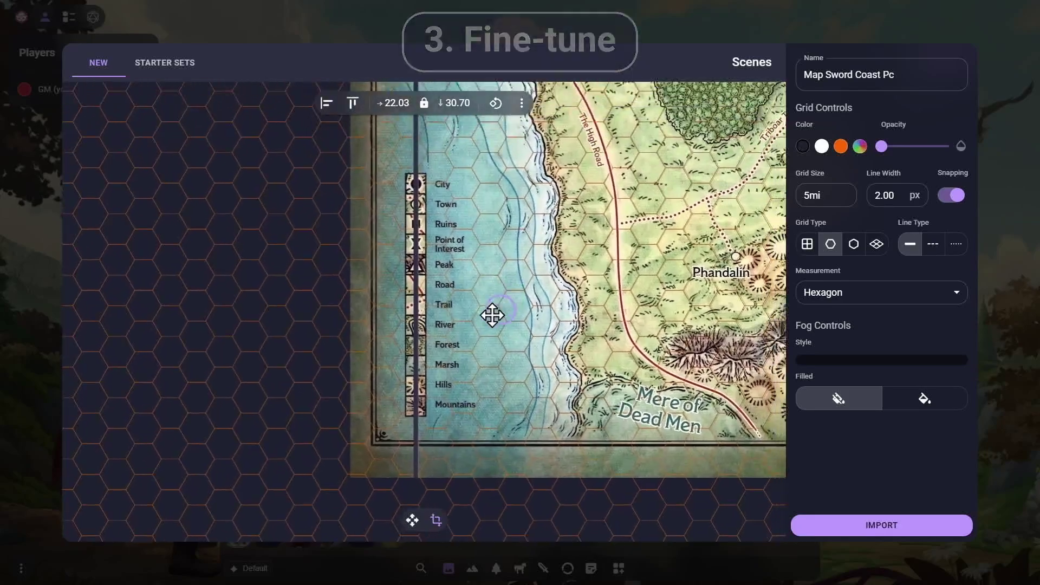
scroll(492, 313, "up", 2)
left_click_drag(491, 218, 455, 542)
left_click_drag(460, 174, 460, 302)
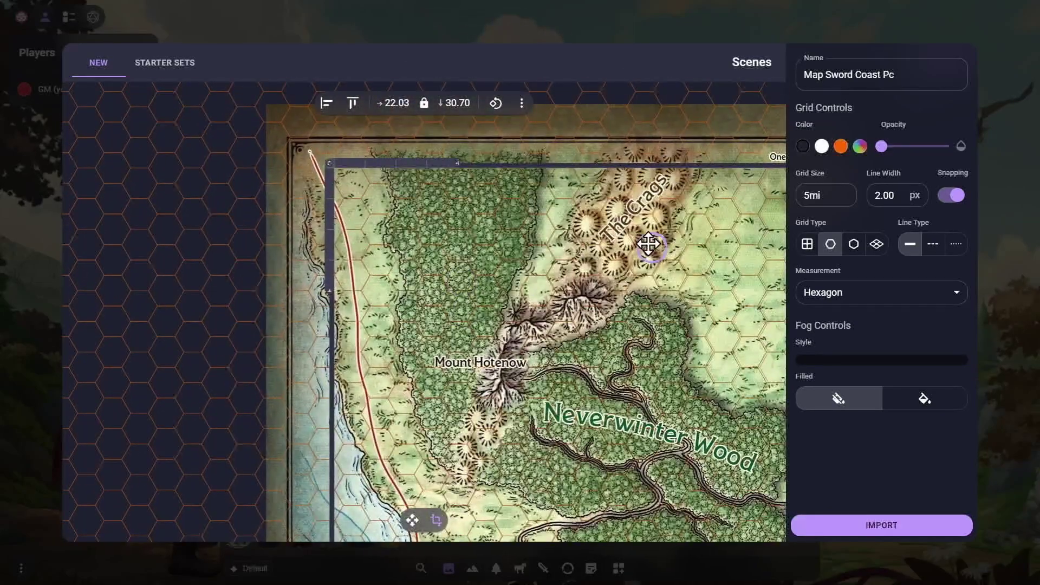
scroll(725, 207, "up", 2)
scroll(725, 207, "up", 2)
left_click_drag(632, 226, 363, 251)
scroll(525, 239, "up", 2)
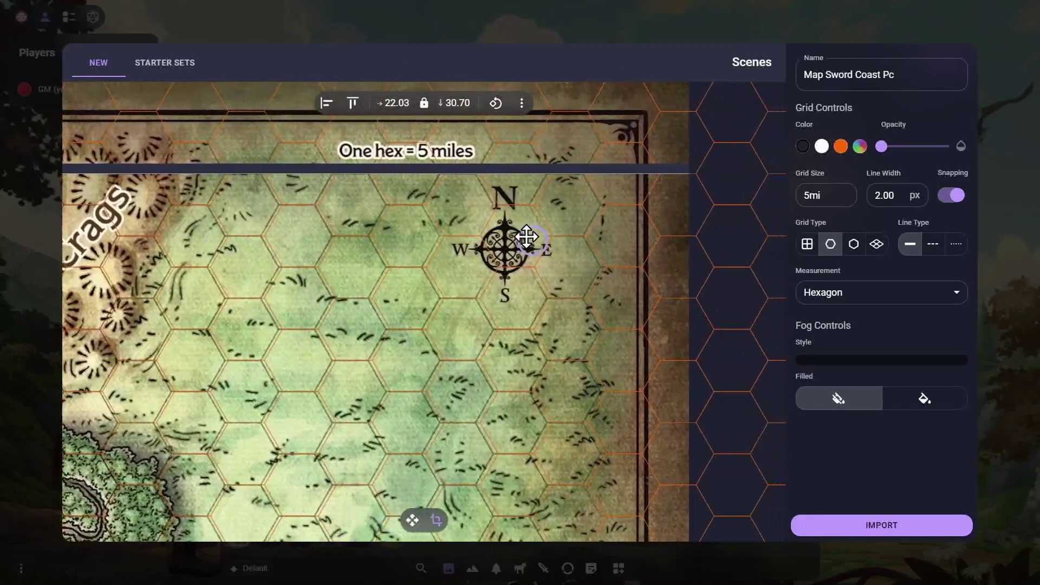
- Examine the hex grid alignment around the compass rose, beside the legend and along the lower edge to the corner below Kryptgarden Forest
scroll(519, 227, "up", 2)
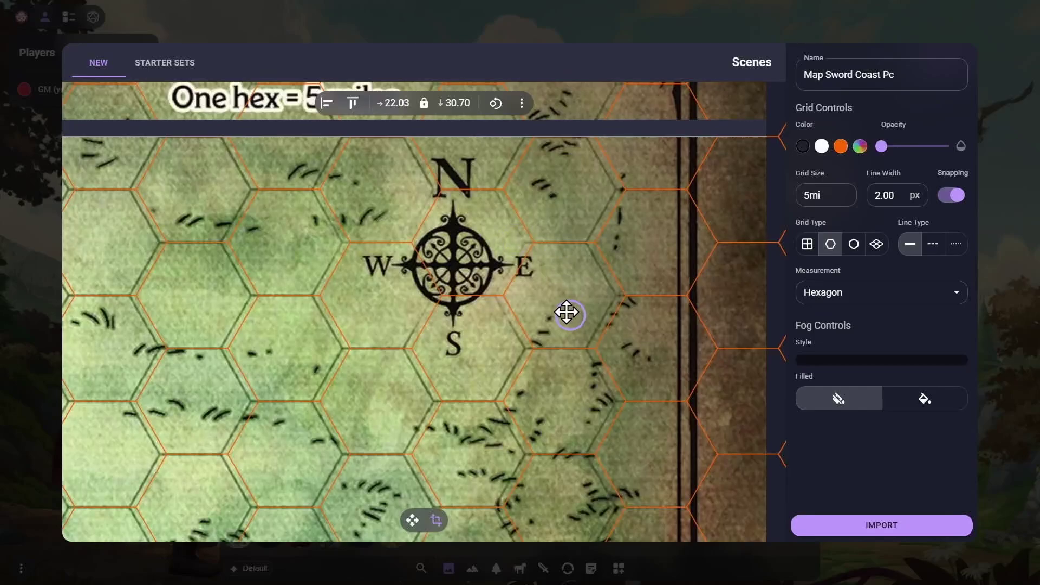
scroll(463, 354, "down", 2)
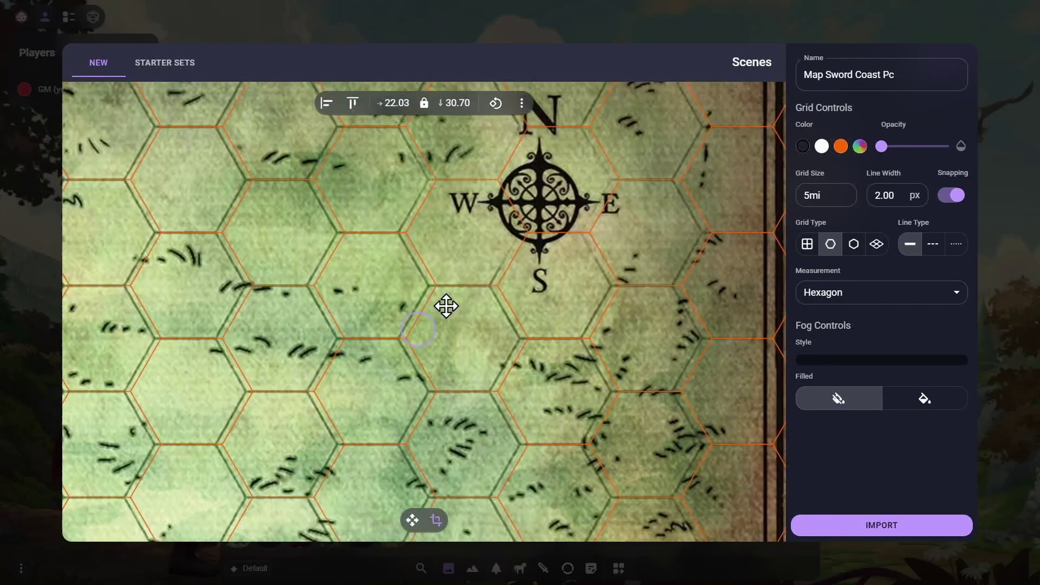
left_click_drag(446, 304, 585, 41)
scroll(529, 161, "down", 6)
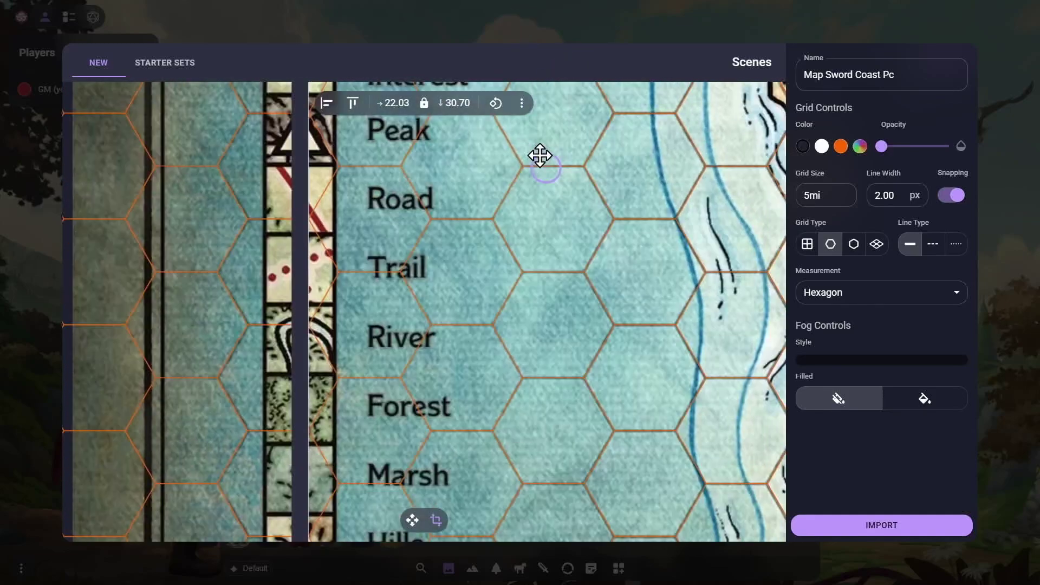
left_click_drag(539, 199, 204, 200)
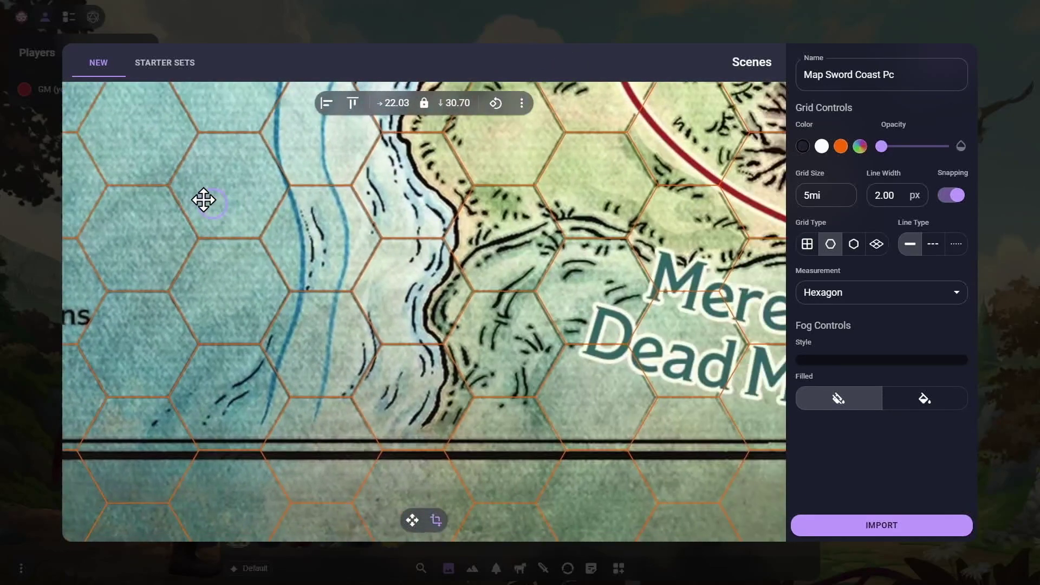
left_click_drag(545, 227, 295, 244)
left_click_drag(400, 251, 263, 251)
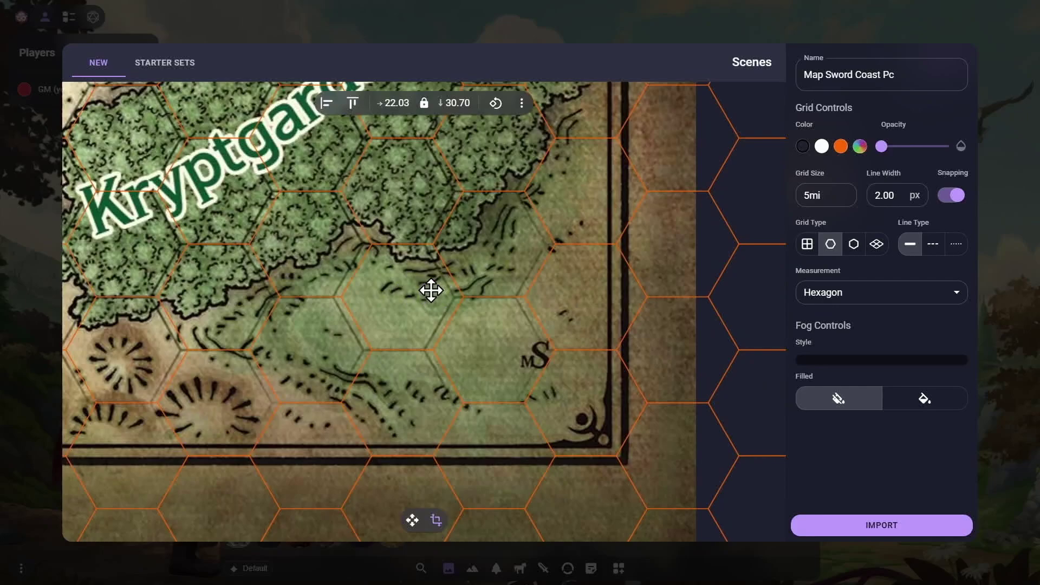
scroll(431, 291, "down", 5)
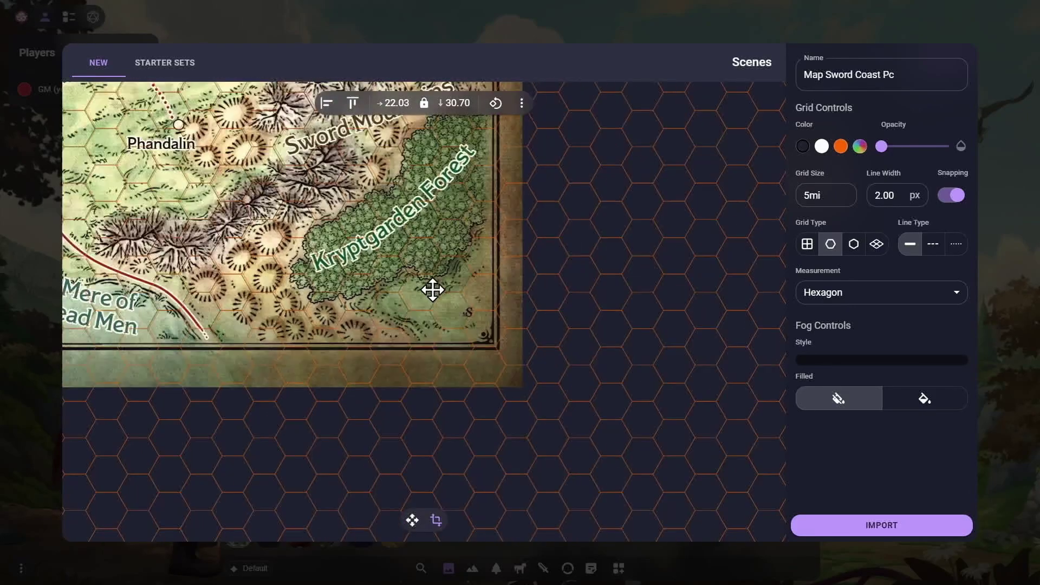
left_click_drag(430, 288, 467, 369)
scroll(328, 282, "down", 3)
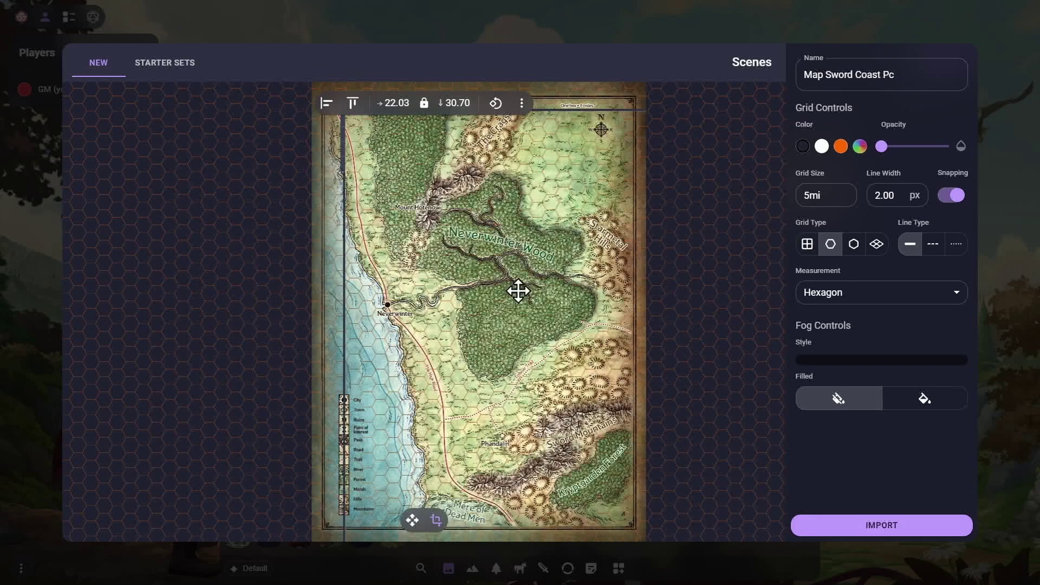
- Stretch only the width of the Sword Coast map near the compass rose to 22.13 hexes so its drawn hexes match the grid
scroll(562, 195, "up", 8)
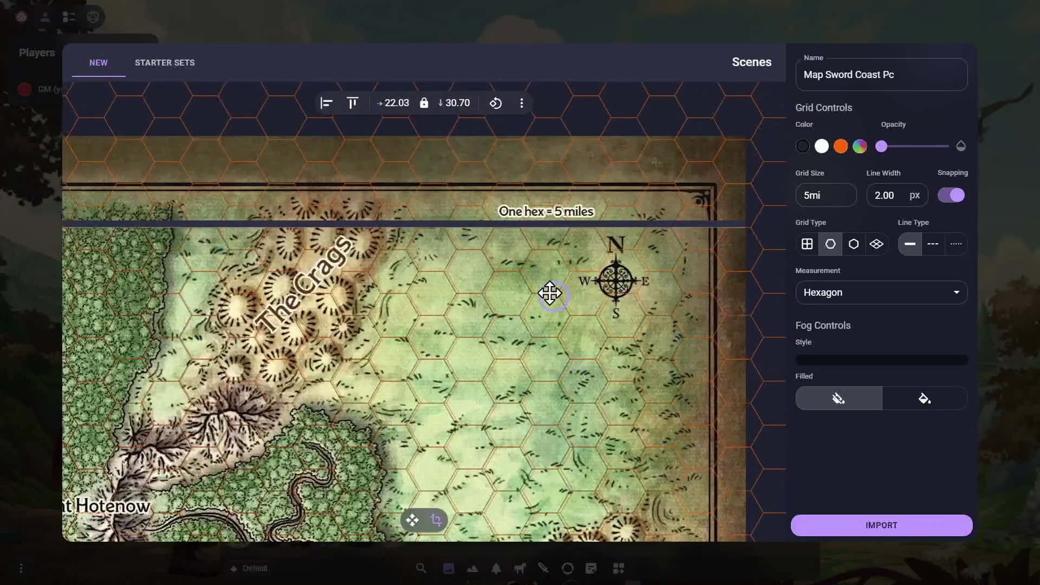
scroll(550, 294, "up", 4)
left_click(564, 227, "shift")
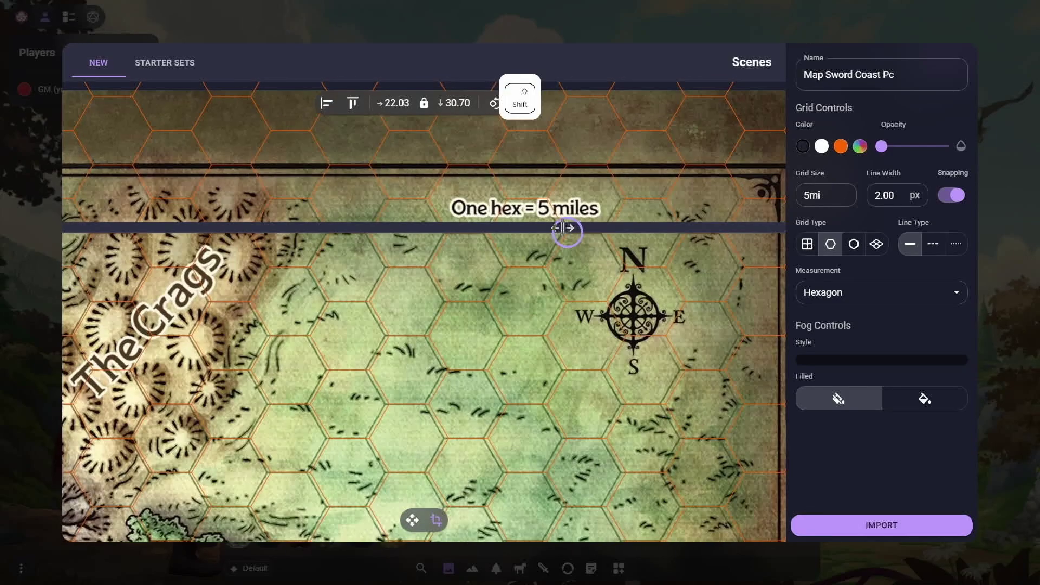
left_click_drag(565, 227, 895, 251)
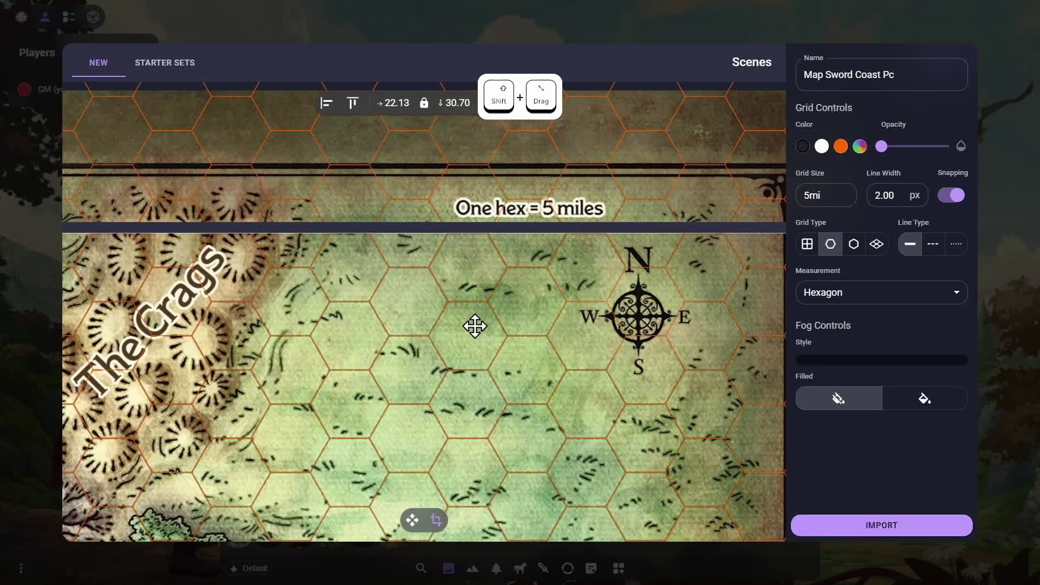
- Check the rescaled Sword Coast map's hex alignment from the compass rose to the Mountains legend entry and across to Kryptgarden Forest
scroll(423, 360, "down", 1)
scroll(425, 394, "down", 2)
scroll(490, 351, "up", 2)
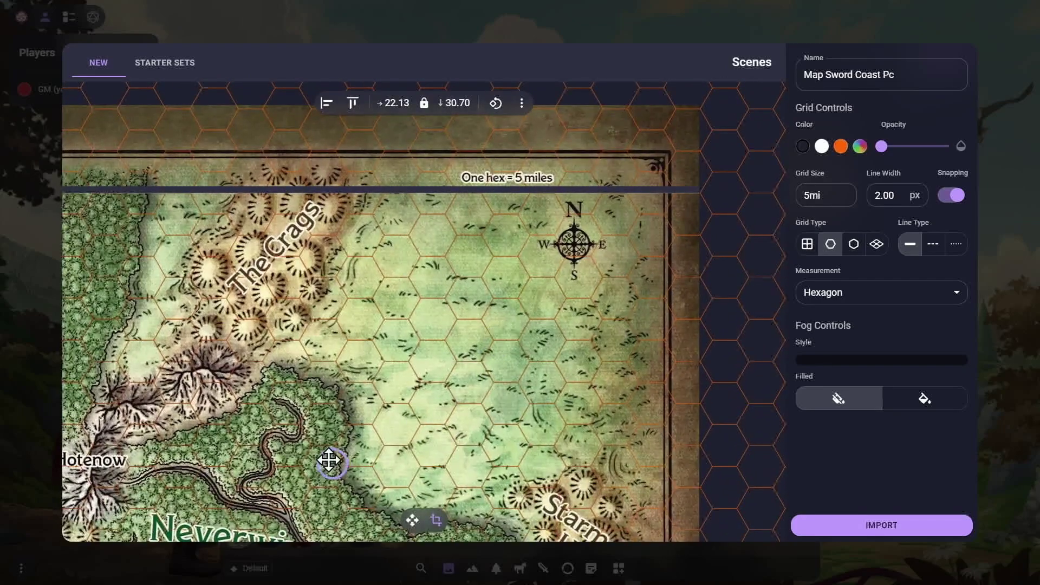
scroll(423, 421, "up", 5)
scroll(446, 223, "down", 5)
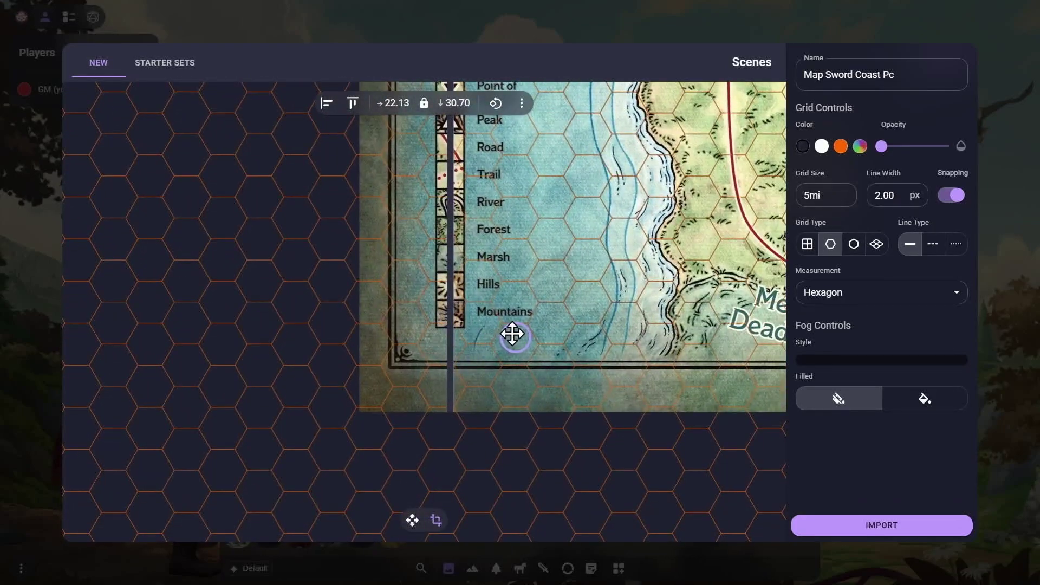
scroll(511, 332, "up", 3)
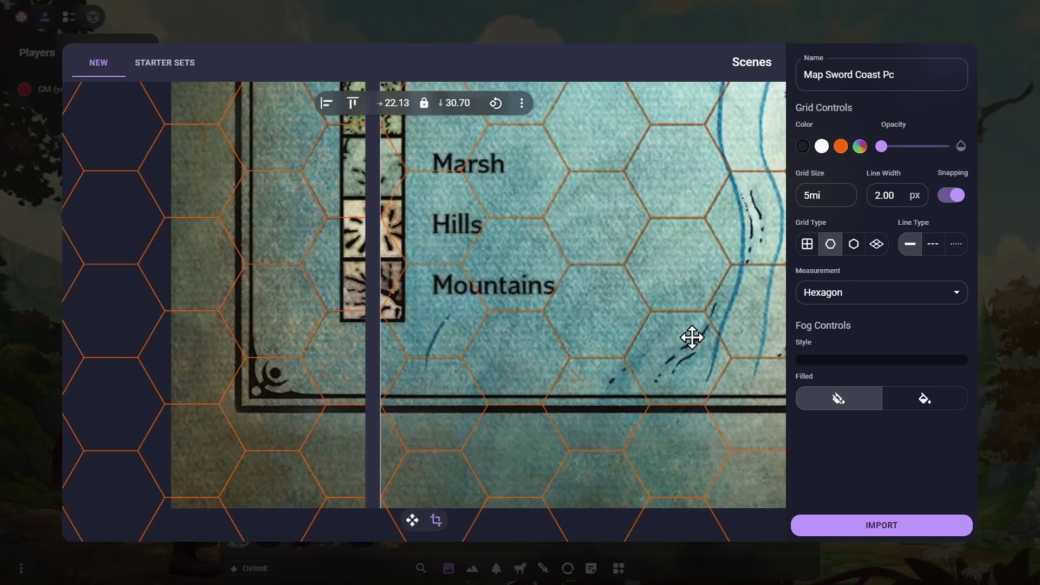
scroll(692, 337, "up", 5)
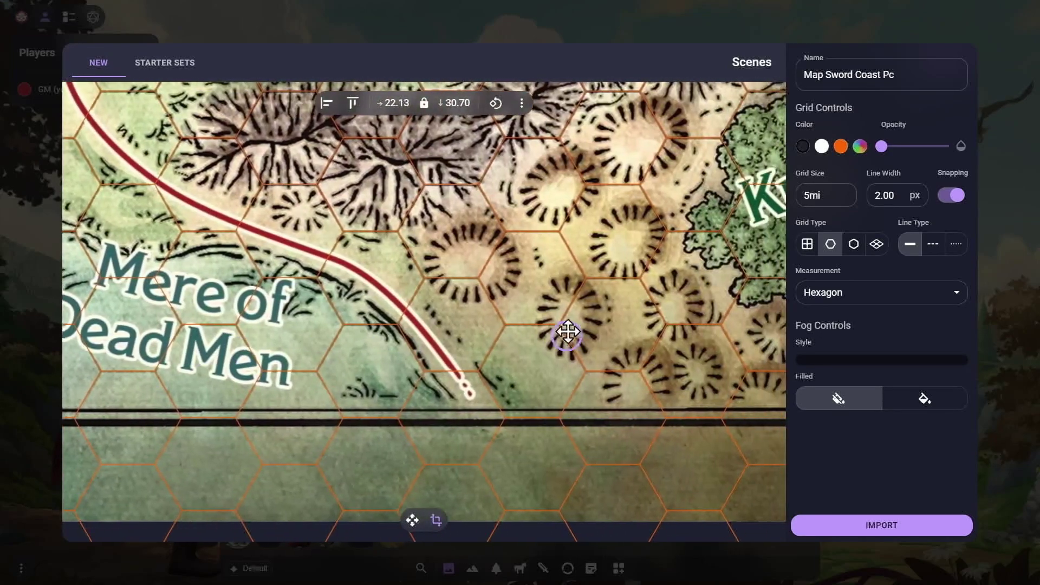
left_click_drag(567, 331, 311, 350)
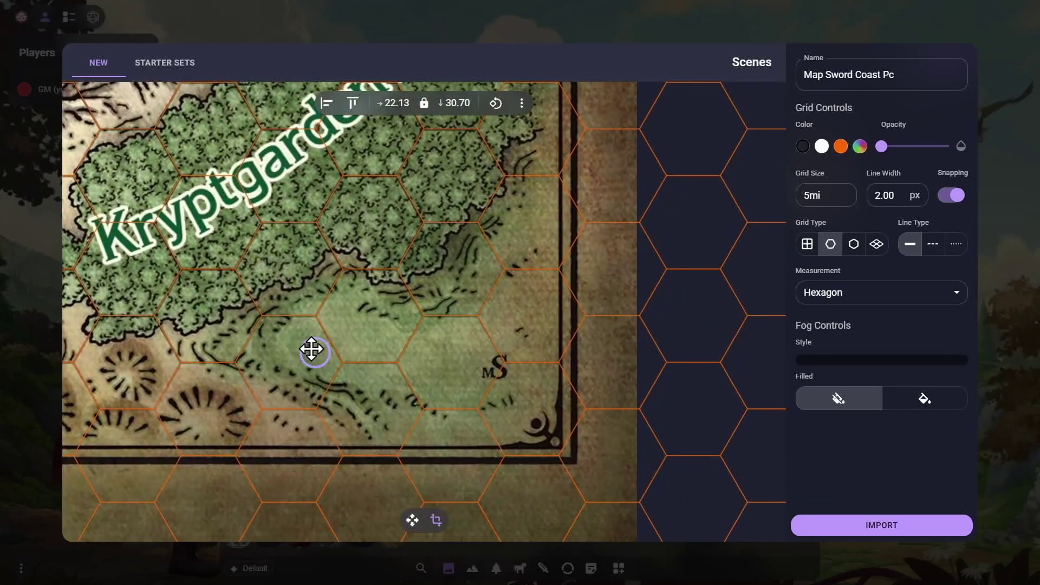
scroll(450, 353, "down", 2)
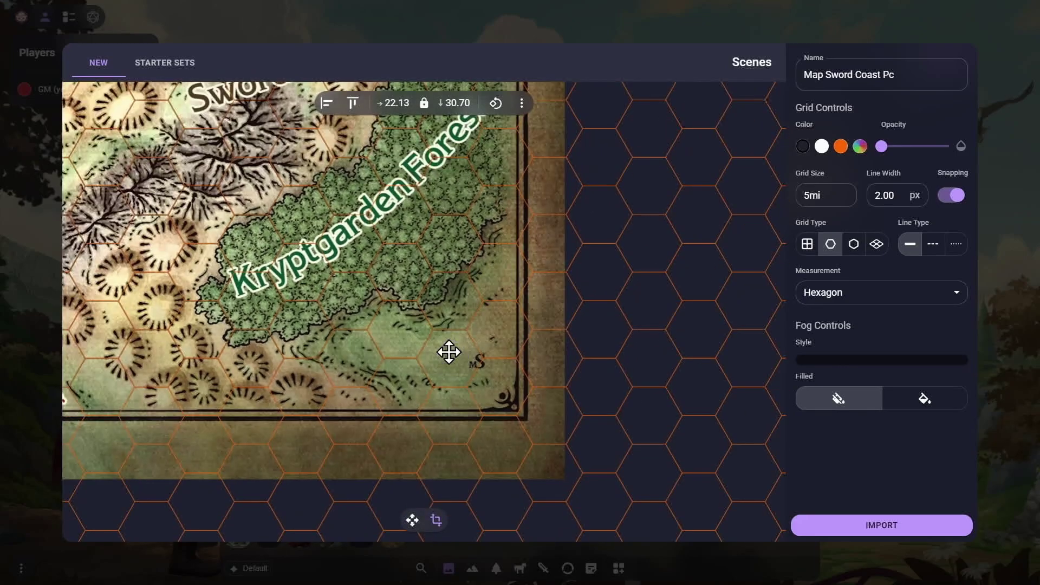
scroll(450, 353, "down", 3)
scroll(340, 228, "down", 2)
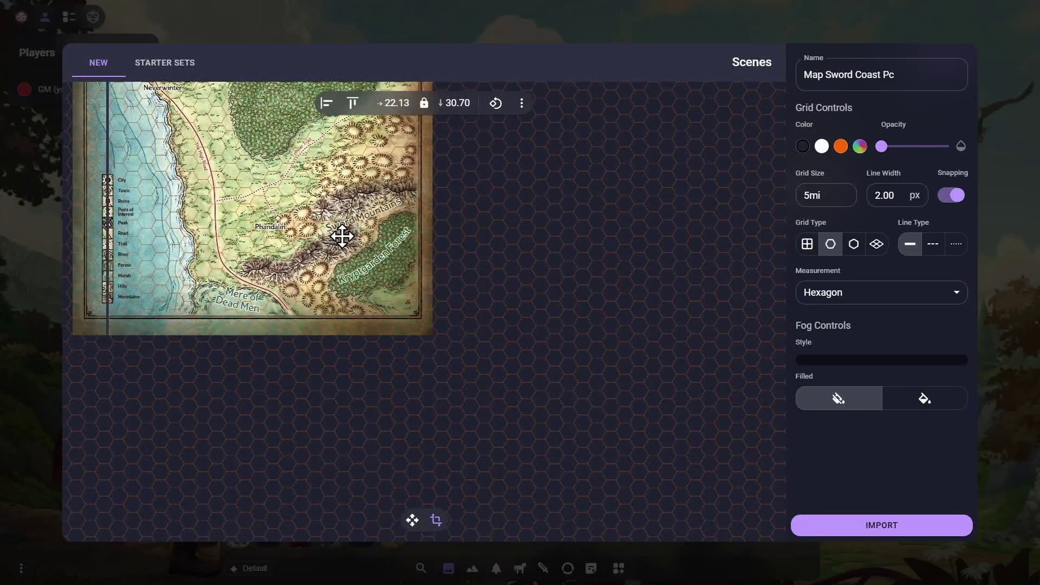
- Switch the Sword Coast map out of Transform mode
left_click_drag(341, 235, 551, 318)
scroll(538, 309, "down", 2)
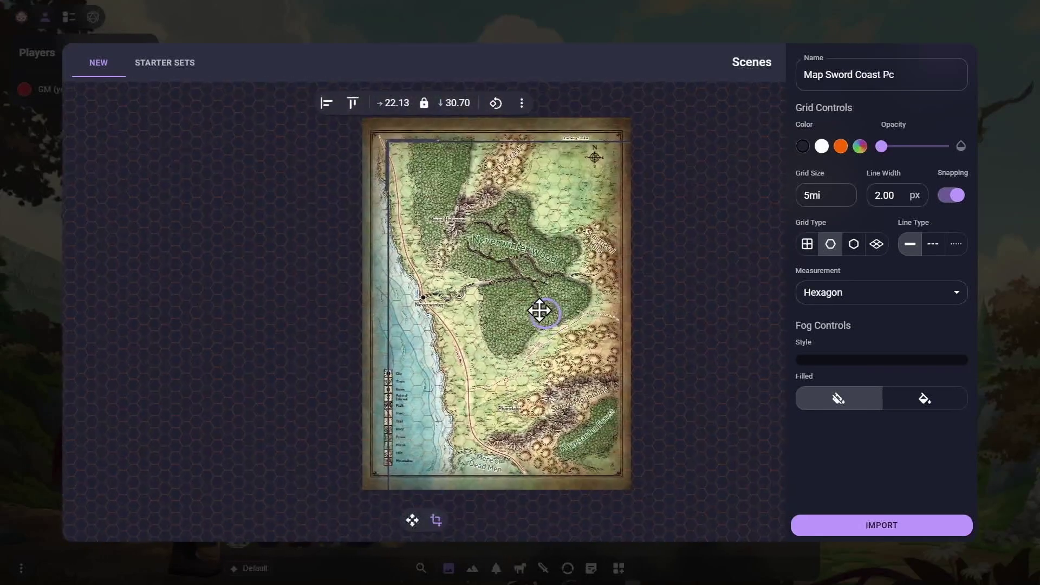
left_click(413, 521)
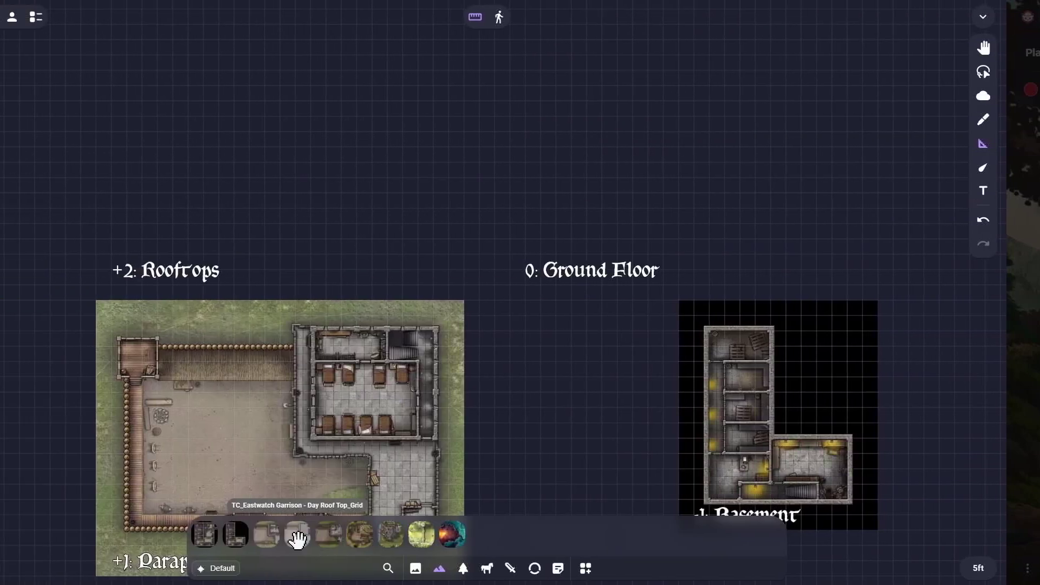
- Place the Eastwatch Garrison roof top map above the "+2: Rooftops" label and the ground floor map above "0: Ground Floor"
left_click_drag(314, 163, 316, 144)
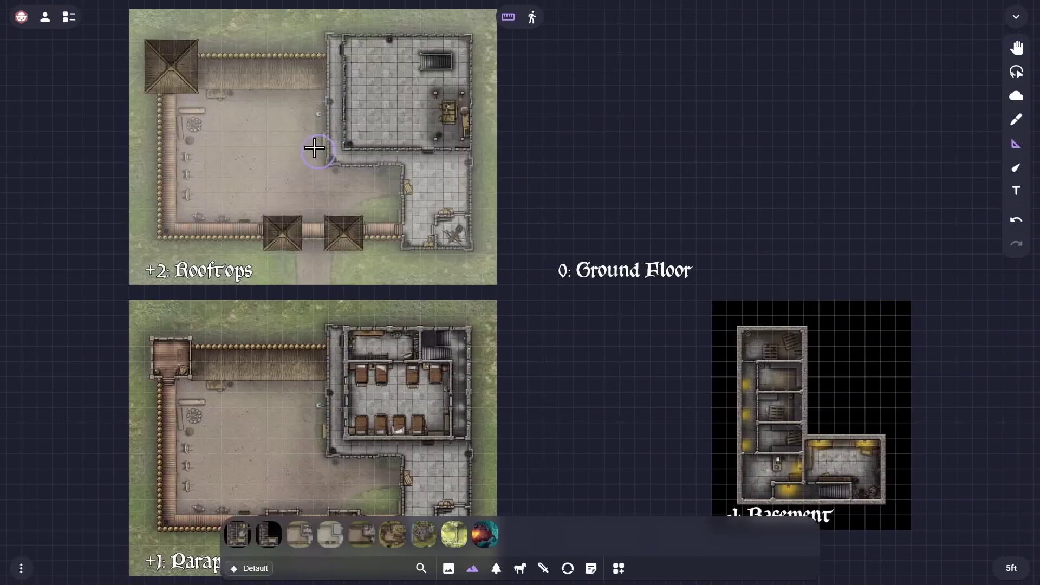
left_click_drag(362, 535, 731, 145)
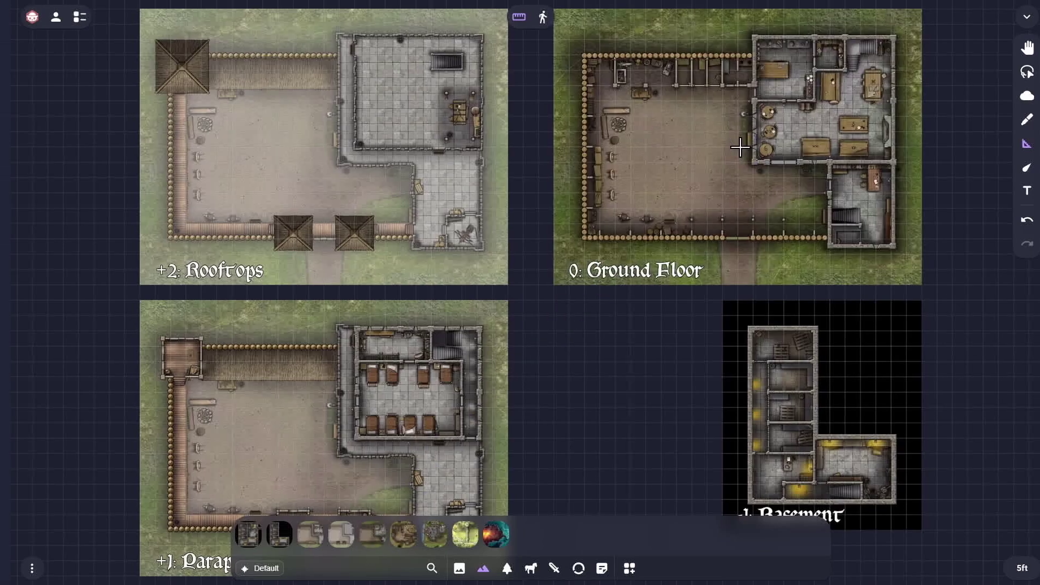